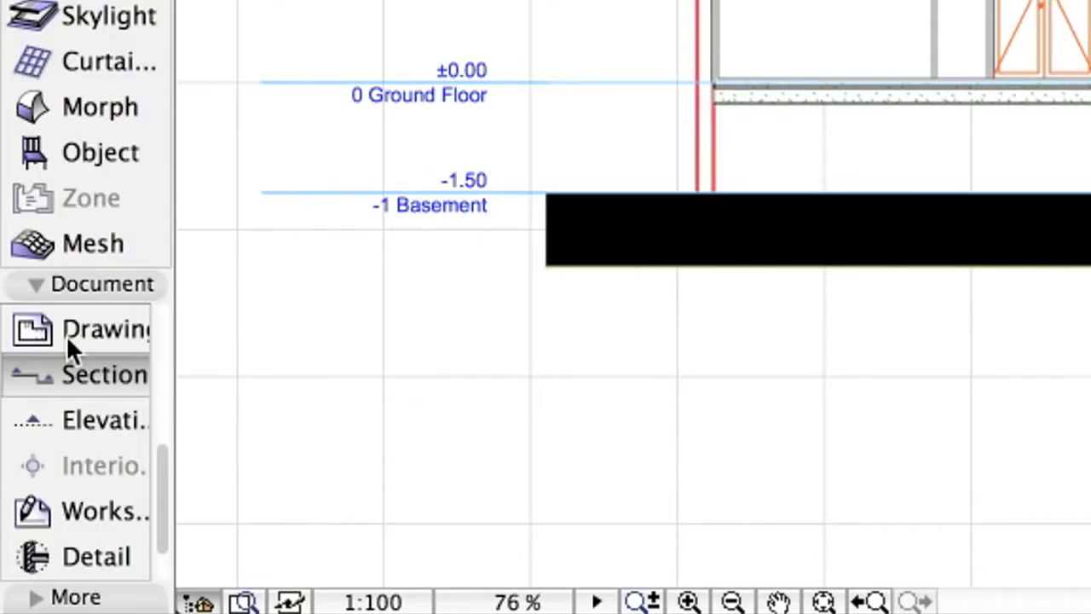
Step: With the S/E Dim. (2.5) favorite, dimension the basement, ground floor and roof levels left of the section
scroll(33, 468, "up", 4)
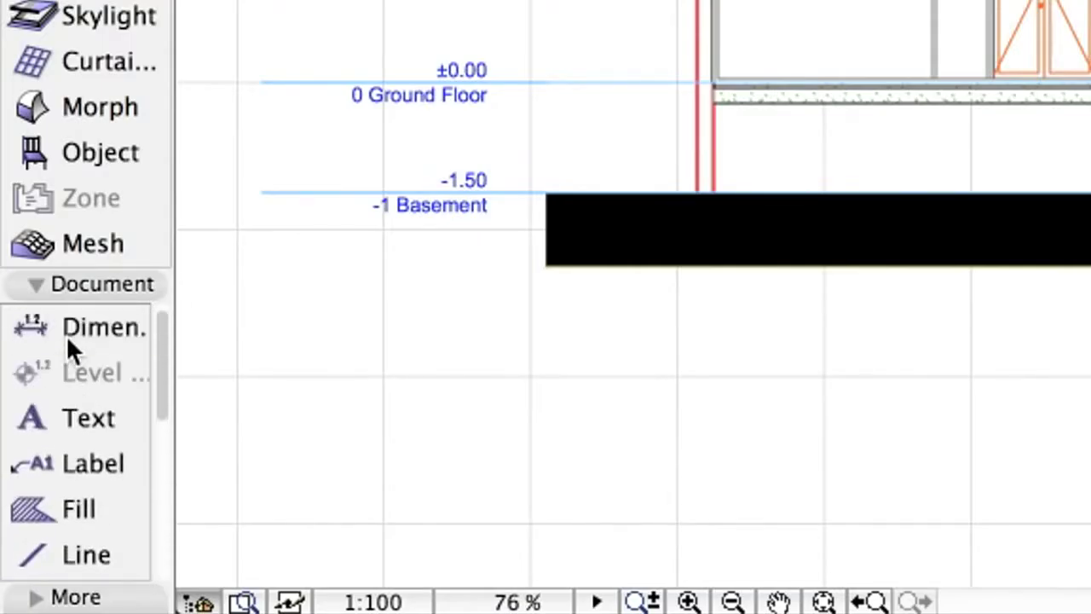
left_click(76, 326)
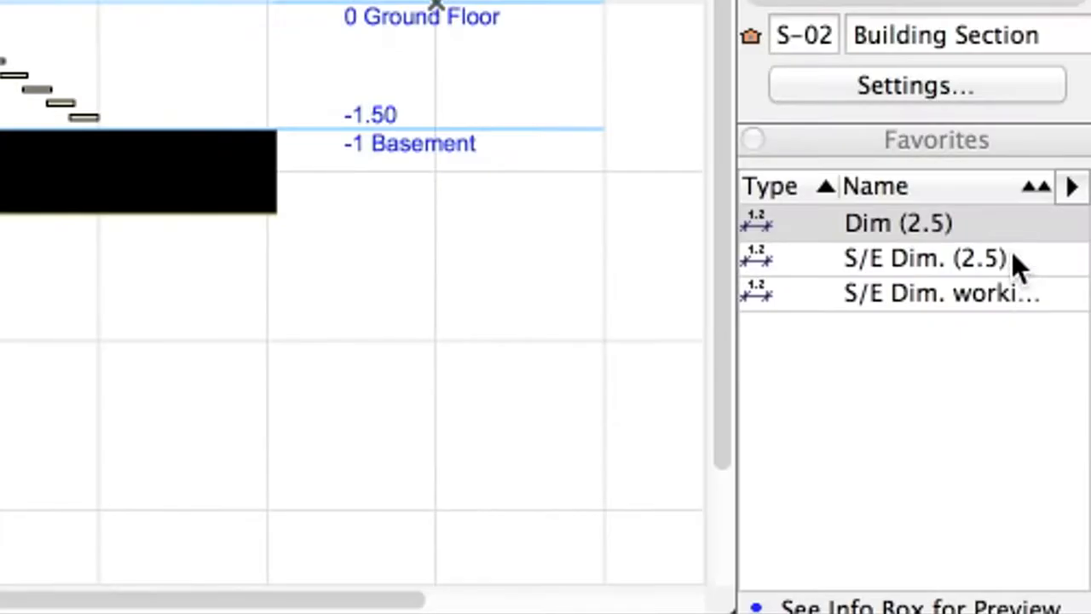
left_click(1036, 258)
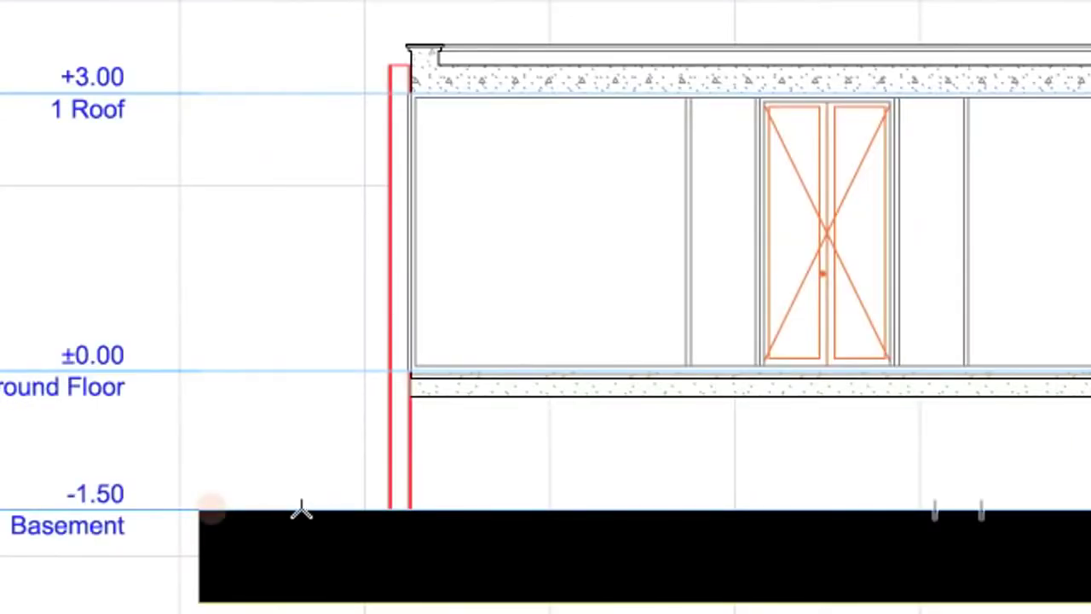
left_click(298, 509)
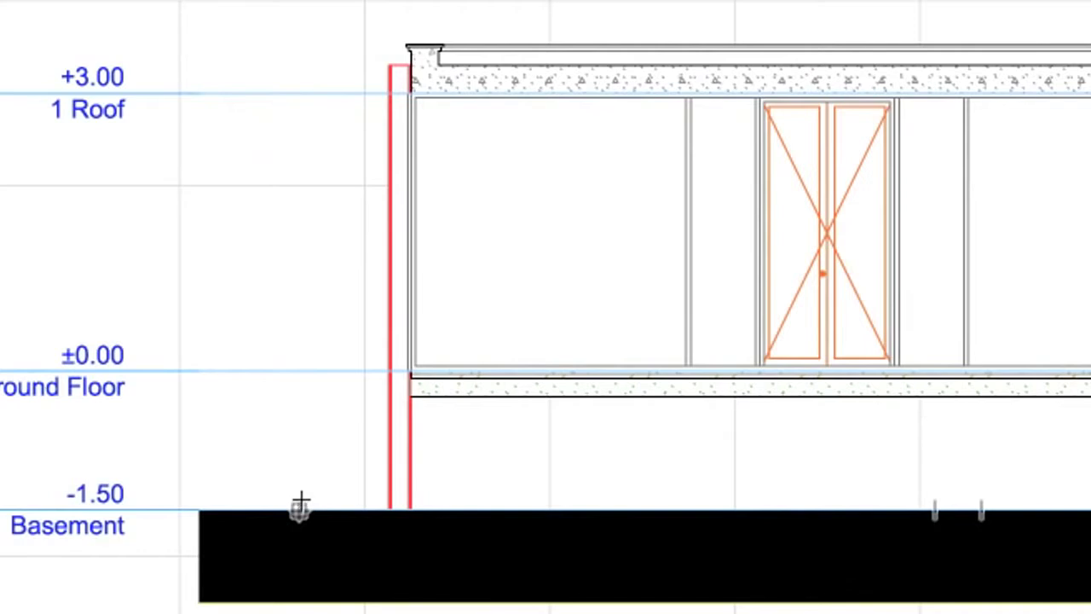
left_click(415, 364)
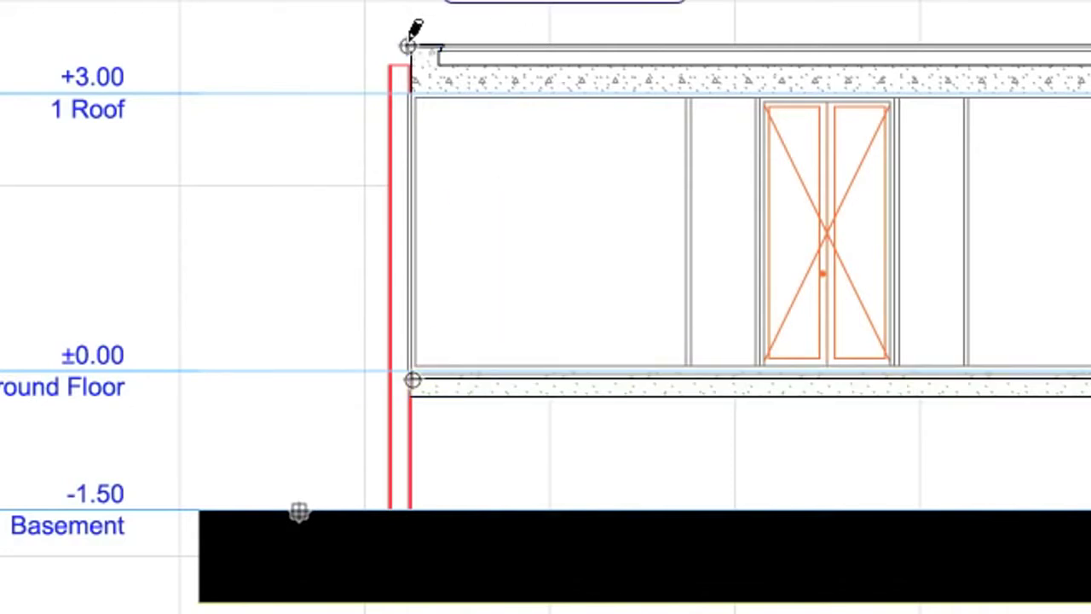
double_click(306, 44)
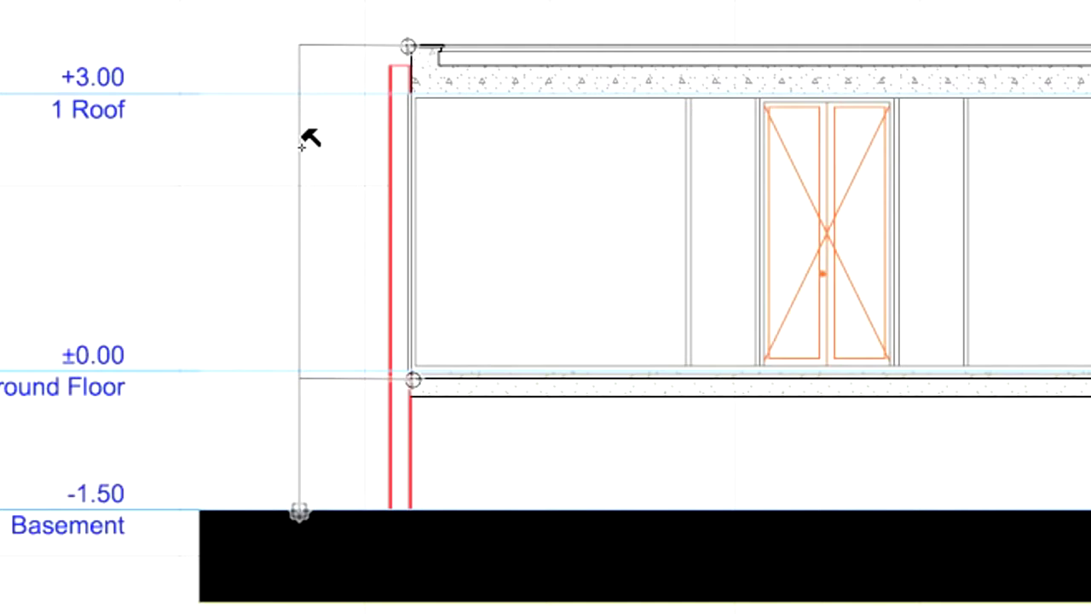
left_click(301, 147)
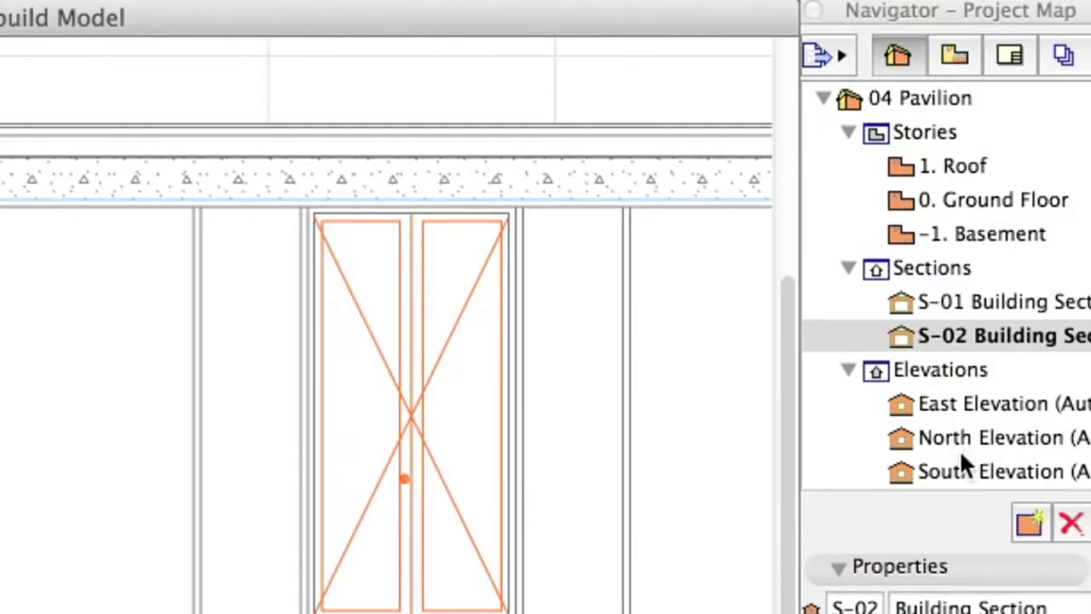
Step: Open the South Elevation from the Project Map and swap the Toolbox's Document group for More
left_click(1033, 300)
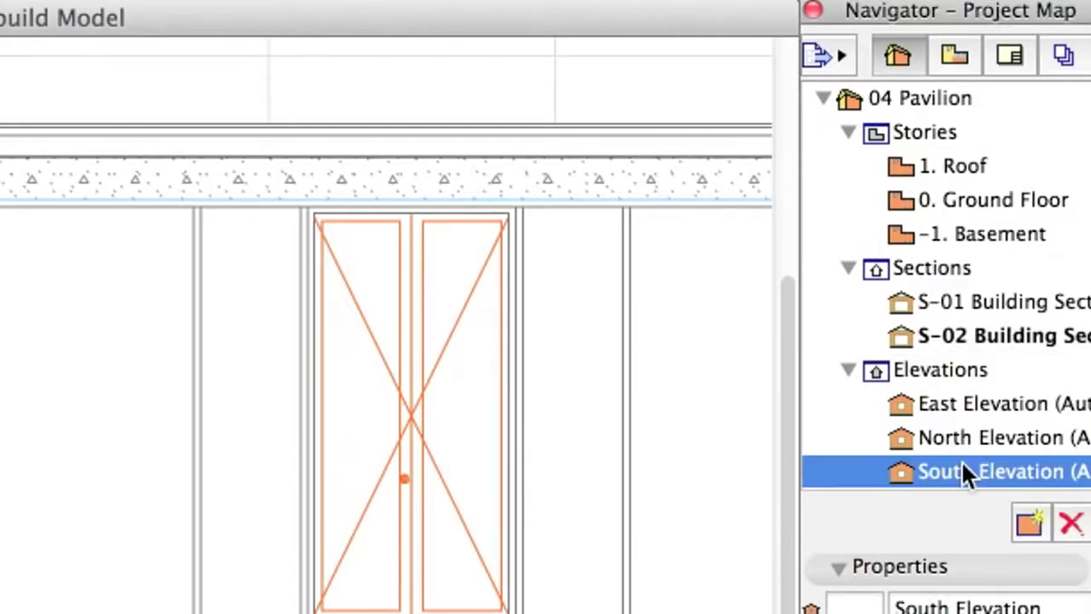
double_click(1024, 470)
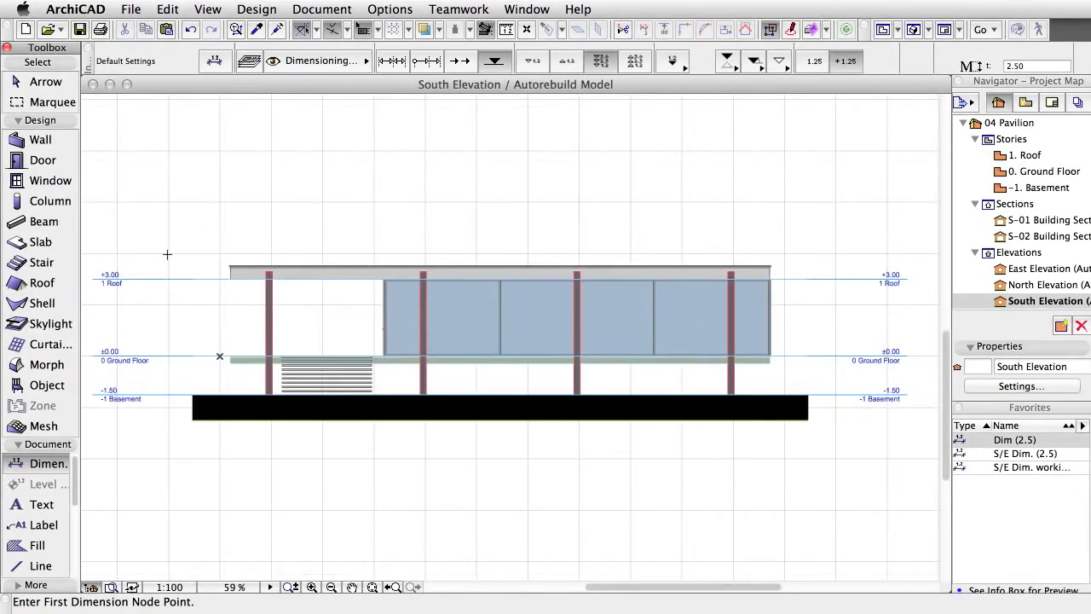
left_click(17, 447)
left_click(21, 458)
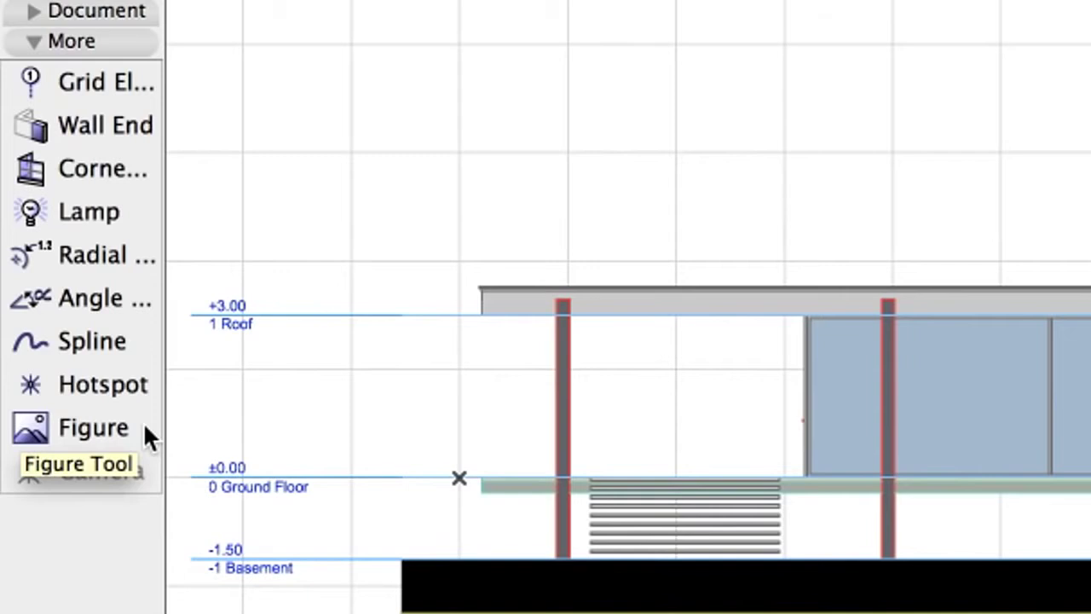
Step: Set the Figure tool's image to Sky_cloudy2_photo.jpg from Background Images > Photos 1024x768 17
left_click(143, 422)
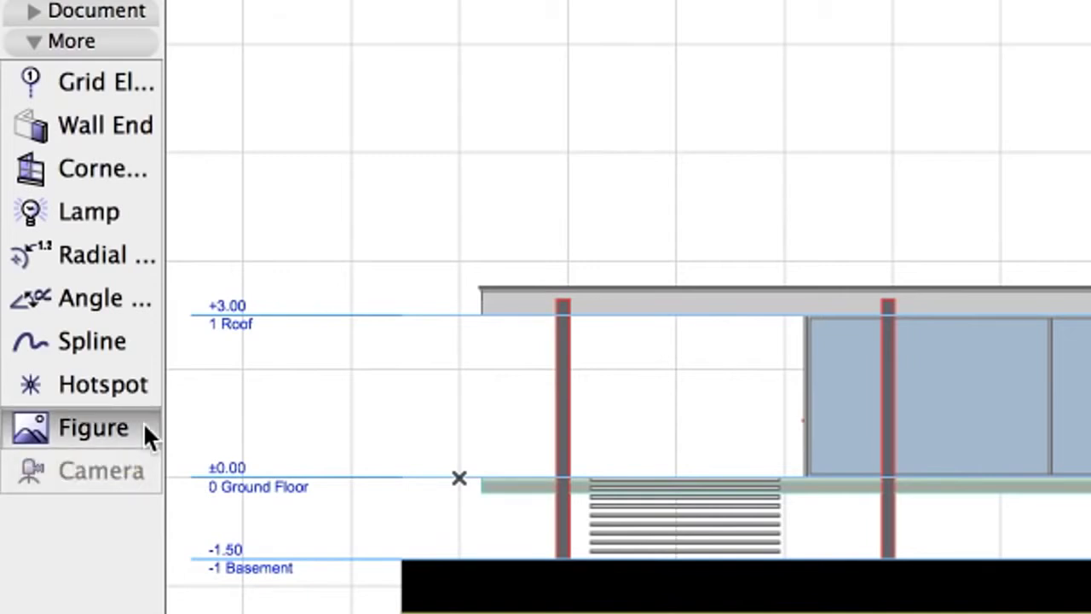
key("super+t")
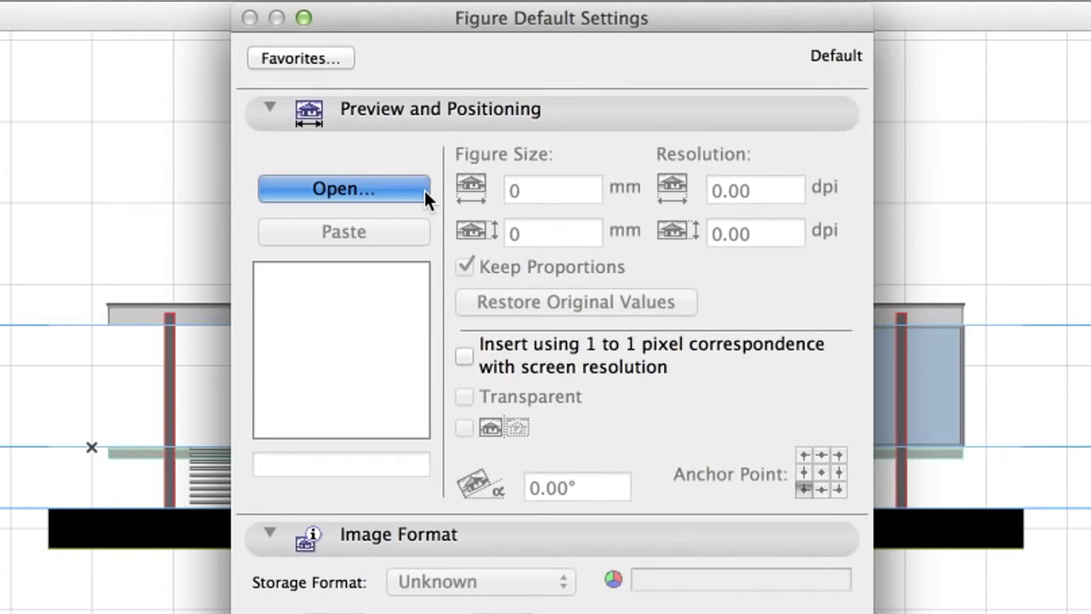
left_click(425, 190)
double_click(615, 197)
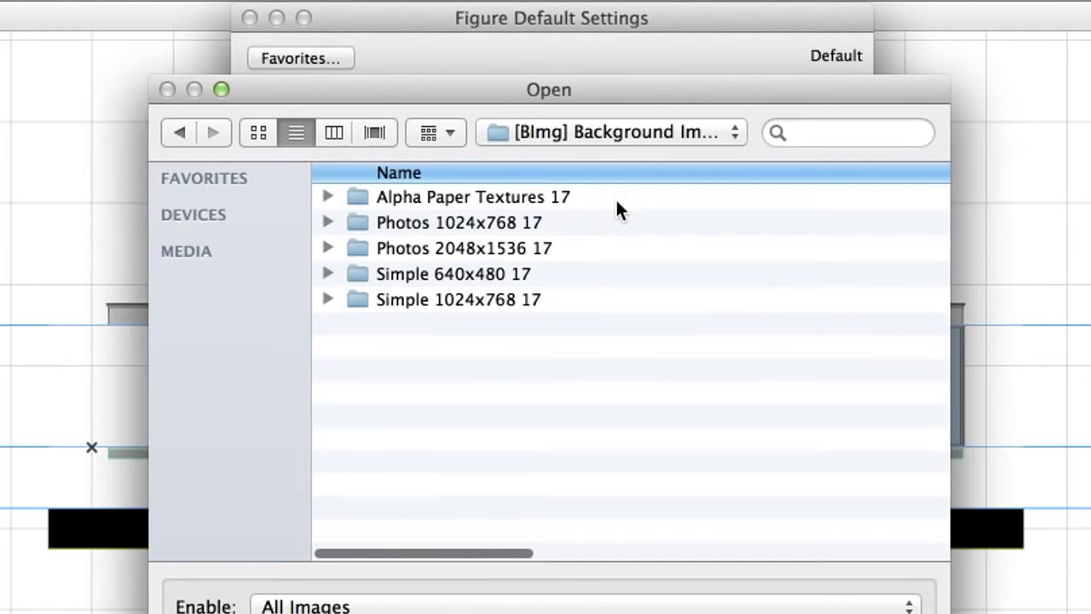
double_click(413, 224)
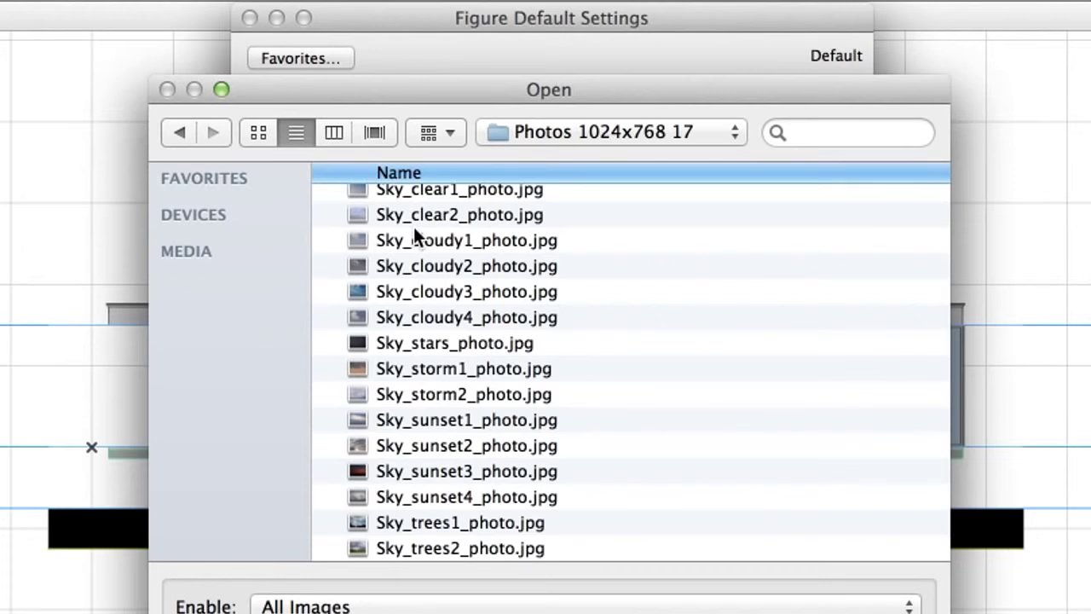
left_click(615, 270)
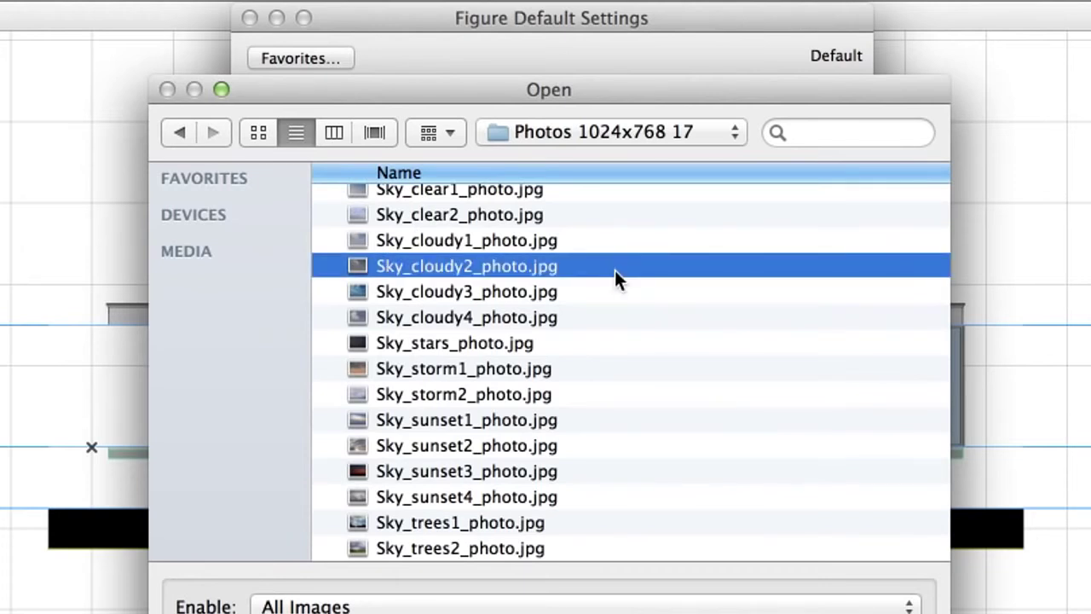
double_click(615, 270)
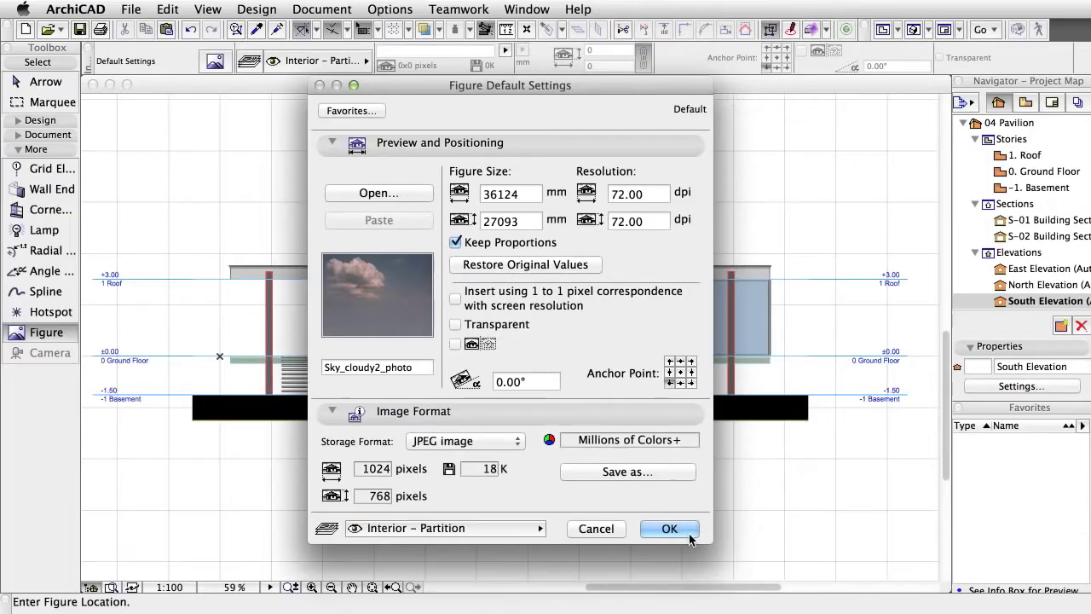
left_click(689, 534)
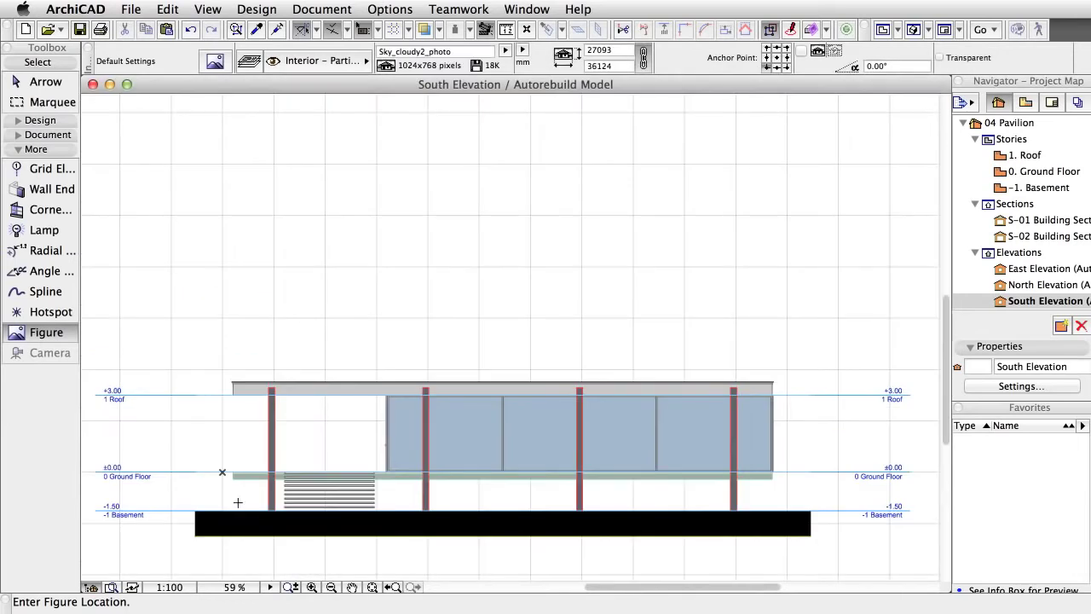
Step: Place the sky photo at the pavilion's lower-left corner and stretch its corner to frame the facade
left_click(198, 505)
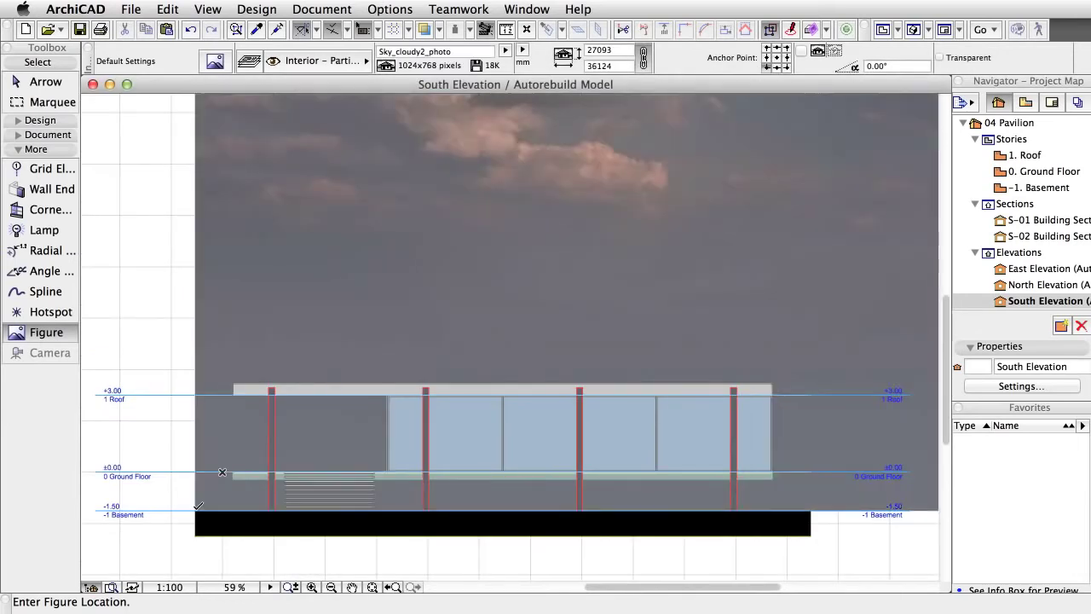
scroll(198, 505, "down", 3)
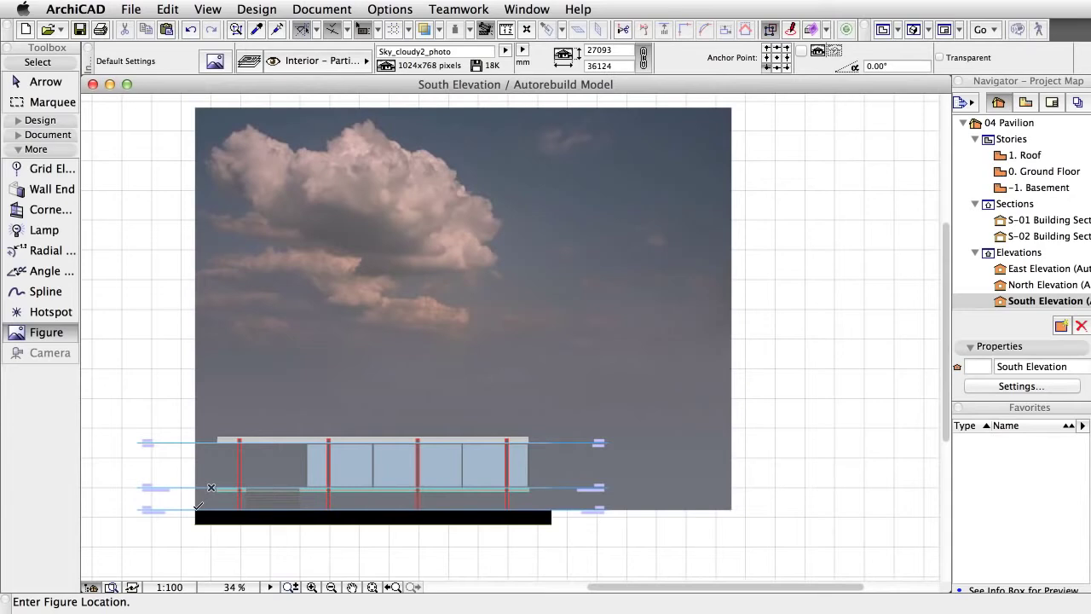
left_click(731, 108)
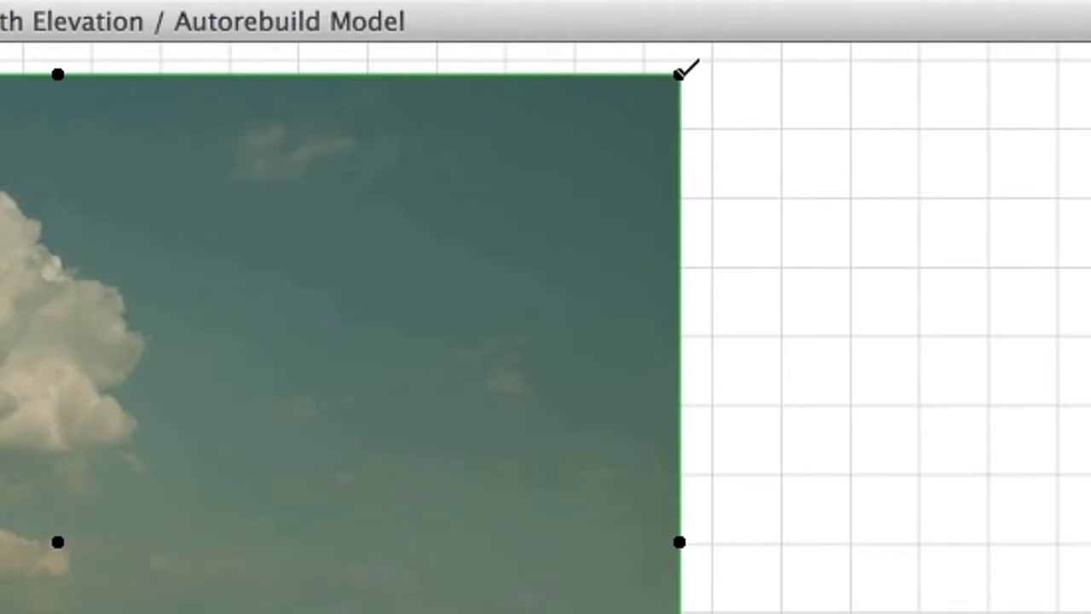
left_click(679, 74)
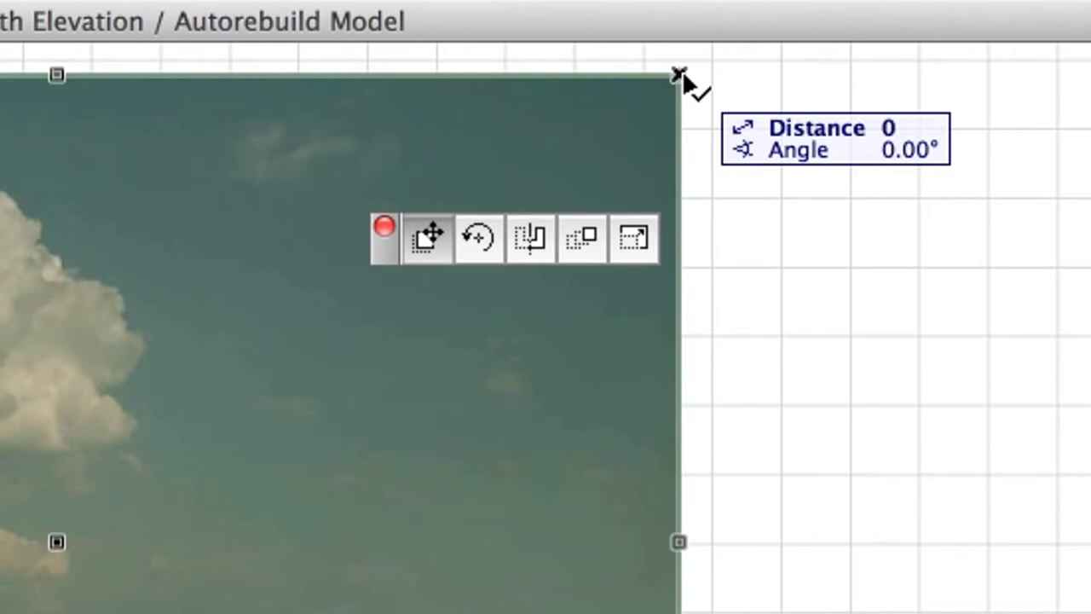
left_click(645, 247)
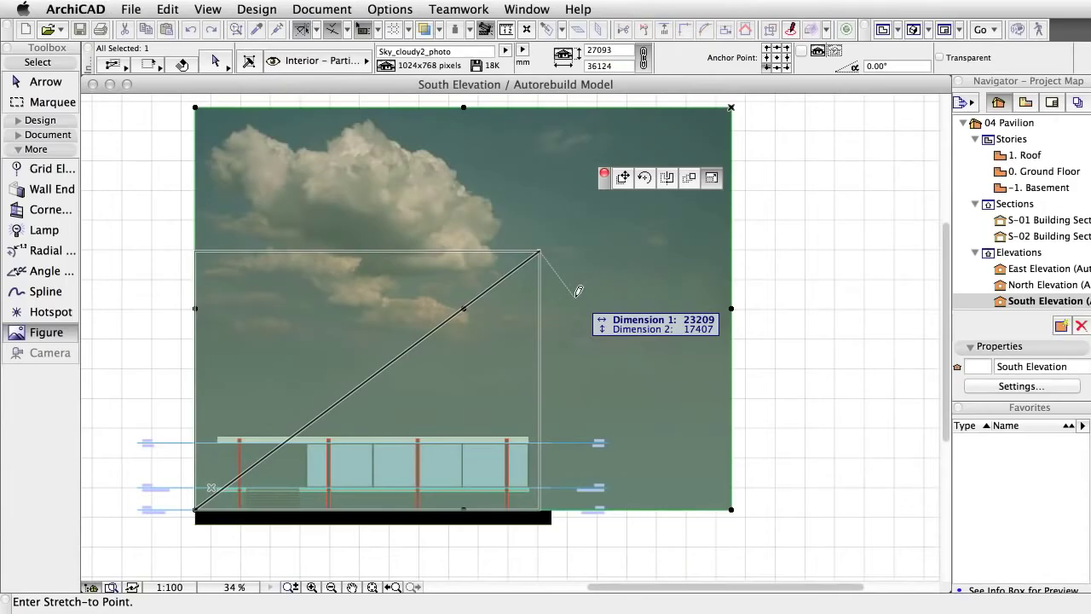
left_click(550, 230)
key("Escape")
left_click(367, 589)
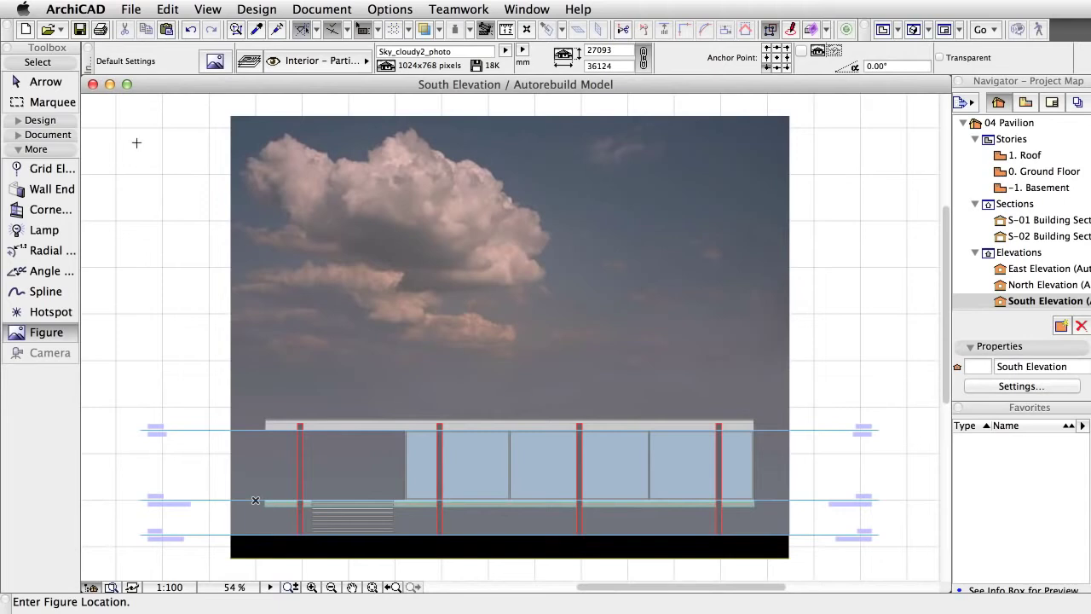
left_click(19, 125)
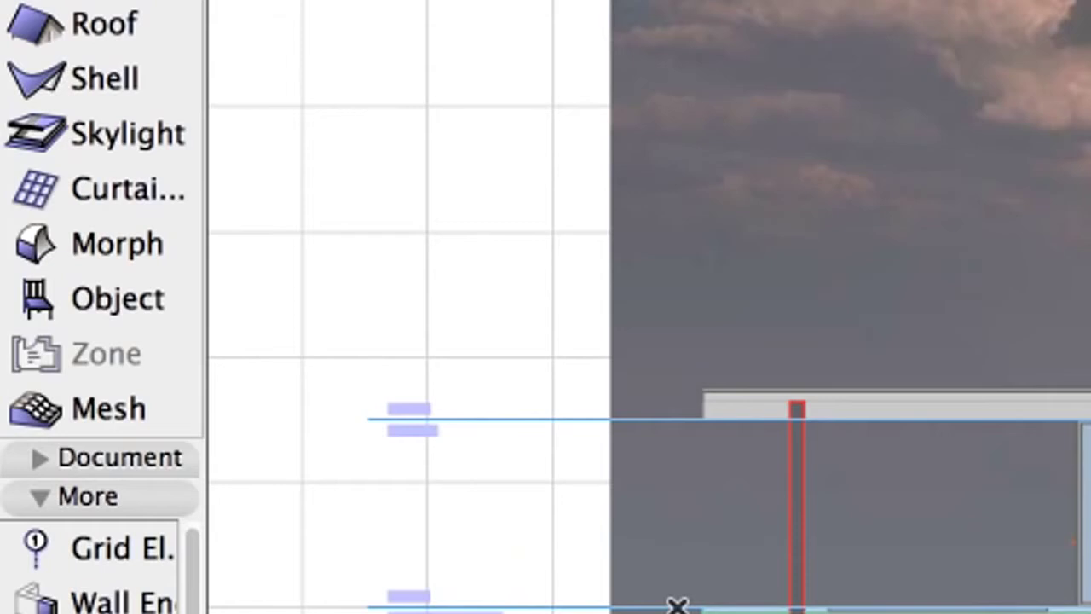
Step: Choose Tree Elevation 17 from Plant Symbols 17 as the default object
double_click(119, 300)
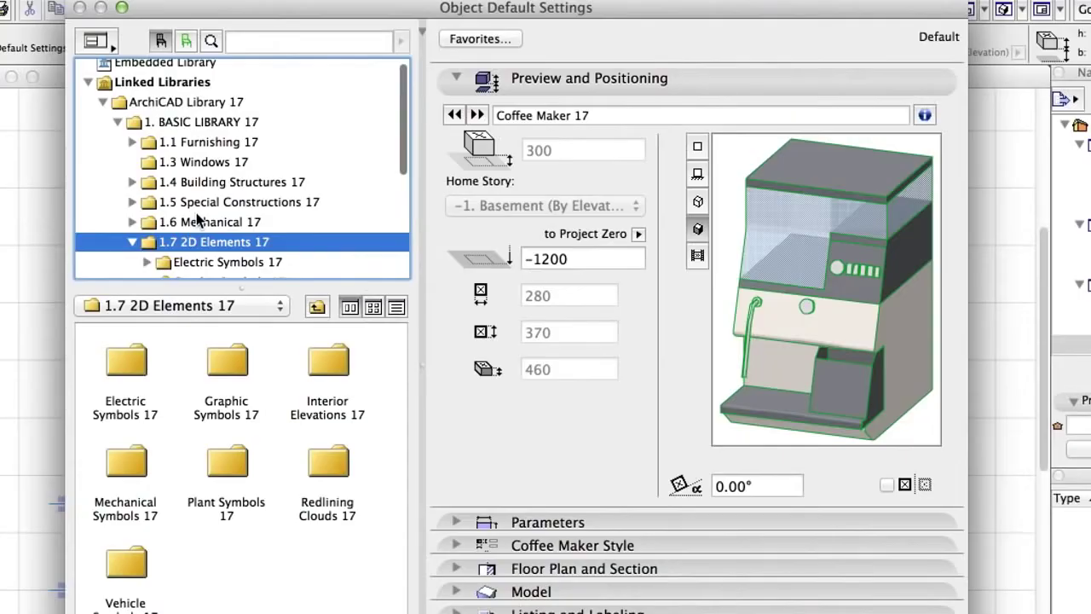
scroll(196, 220, "down", 3)
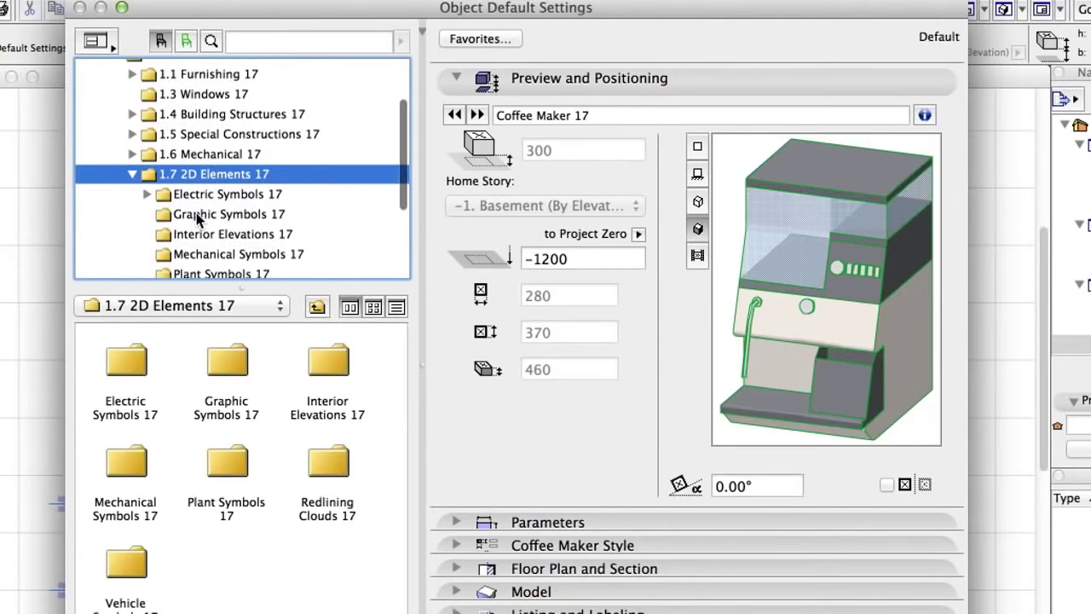
scroll(196, 219, "down", 5)
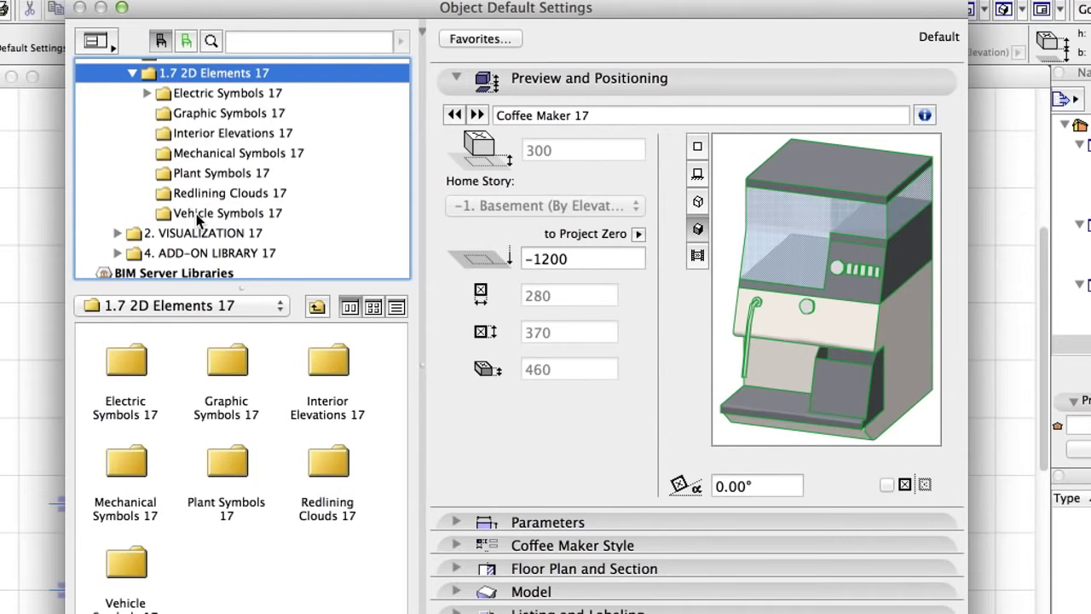
left_click(202, 175)
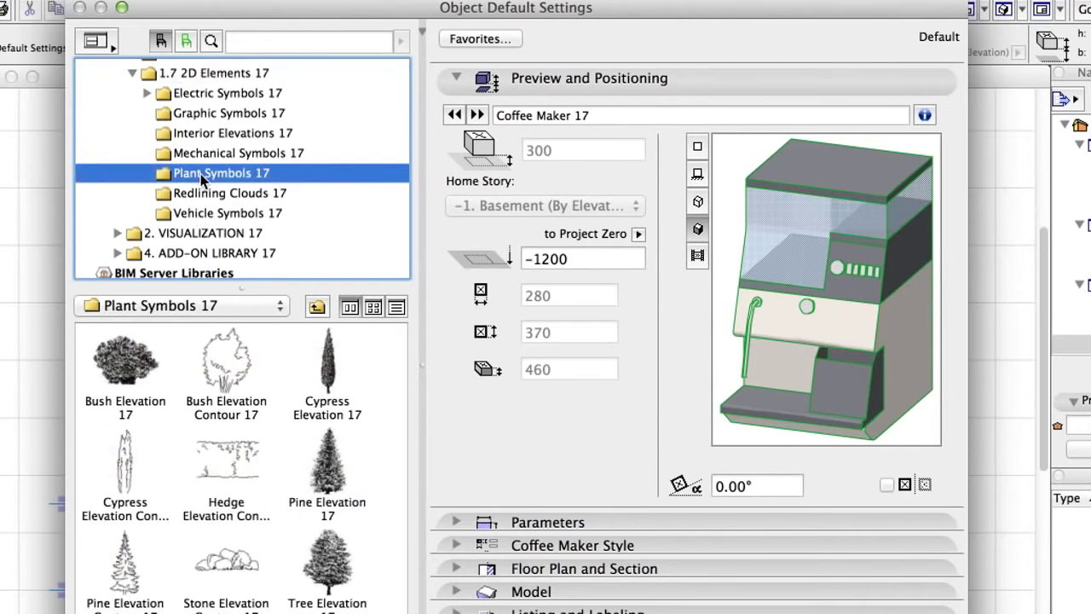
scroll(373, 571, "down", 2)
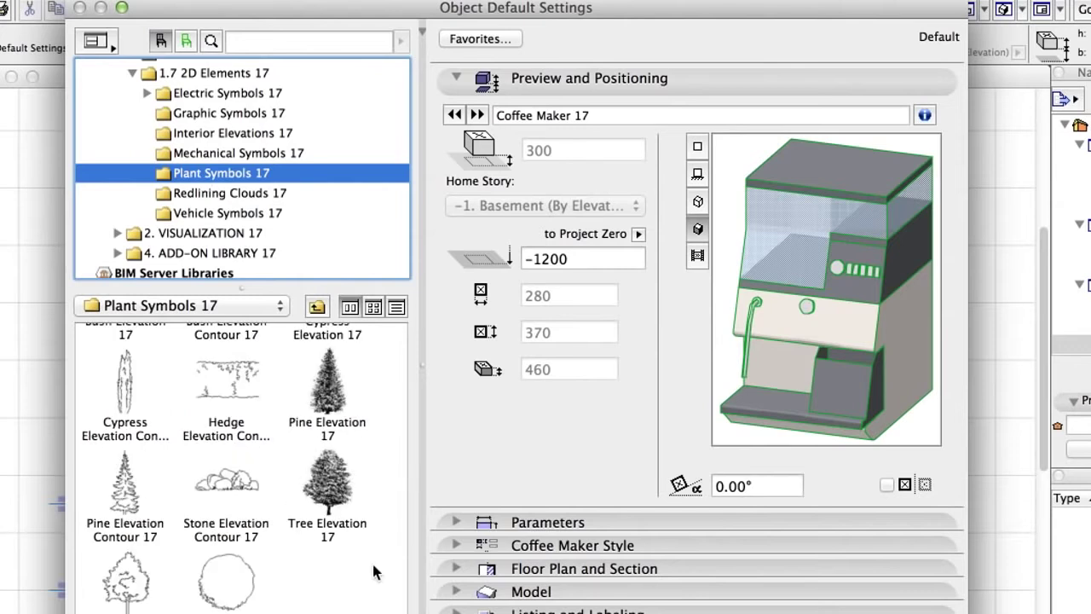
left_click(344, 511)
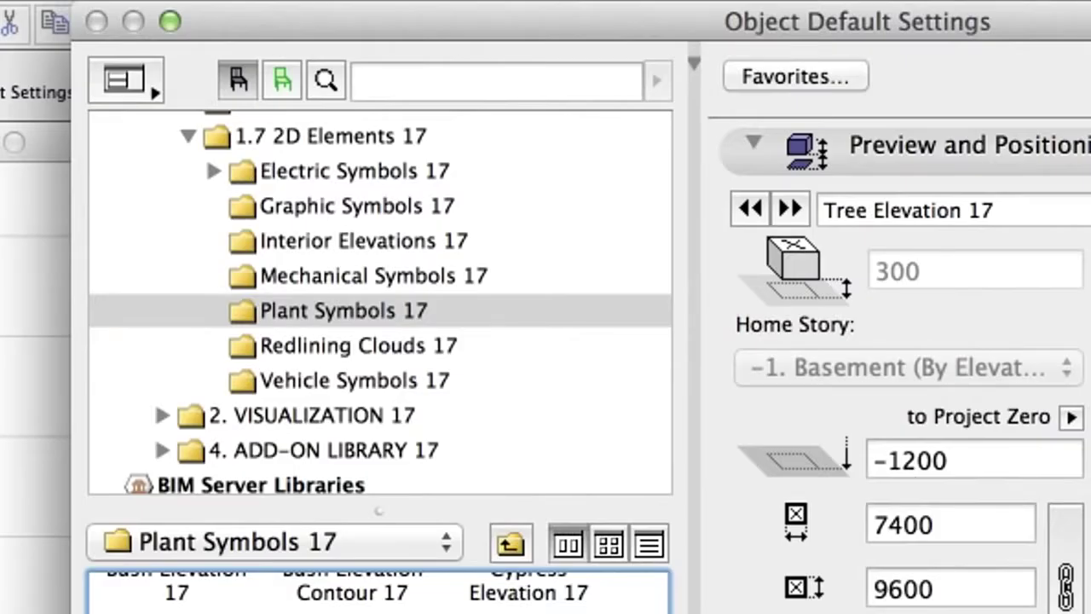
left_click(297, 44)
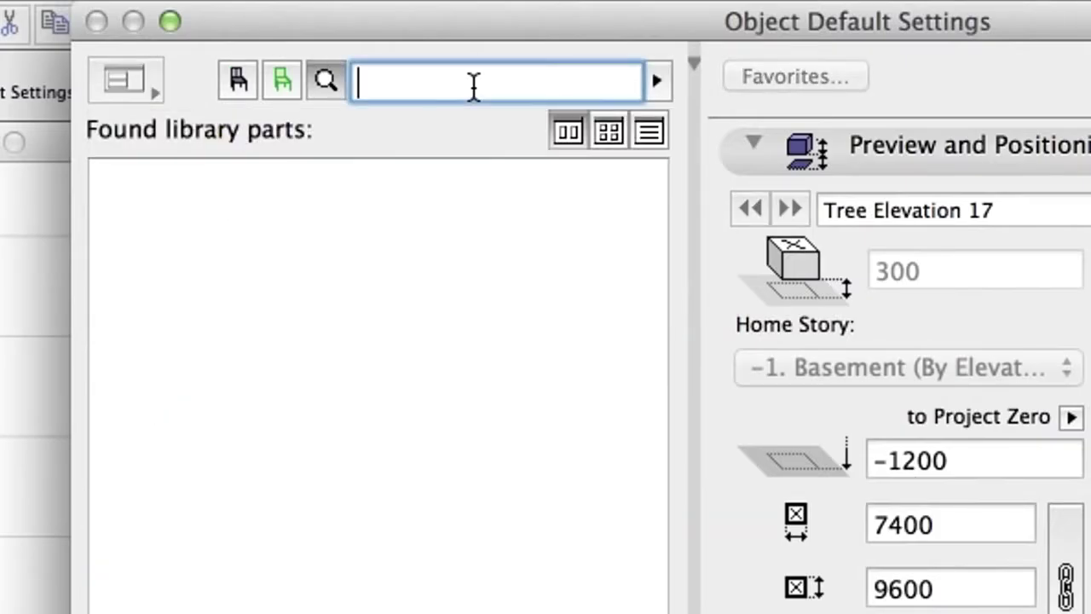
Step: Search the library for 'tree' and set Tree Elevation Contour 17 with Style 3 as default
type("tree")
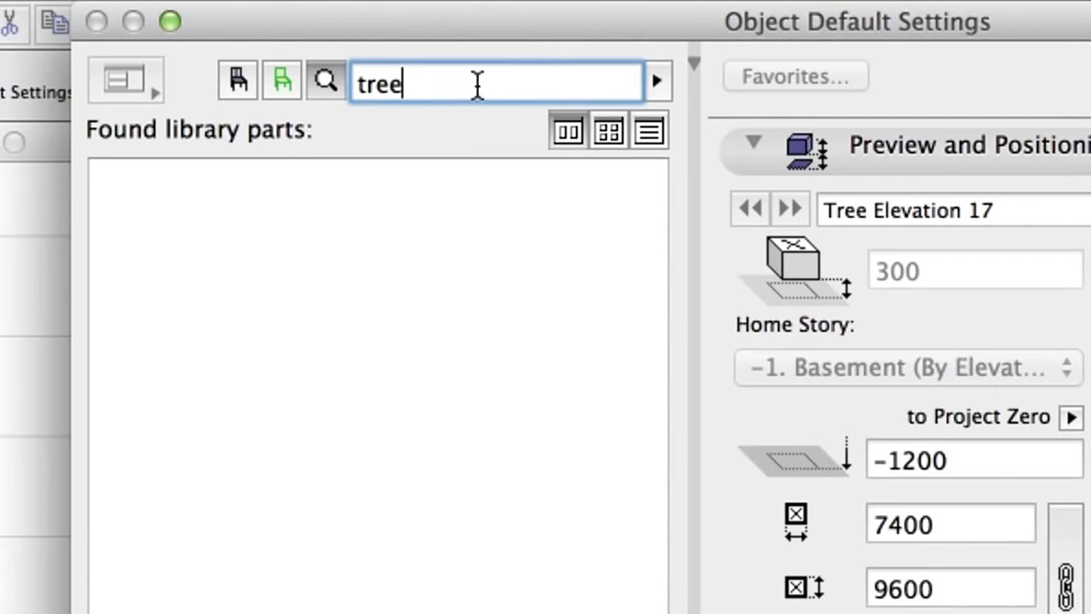
key("Return")
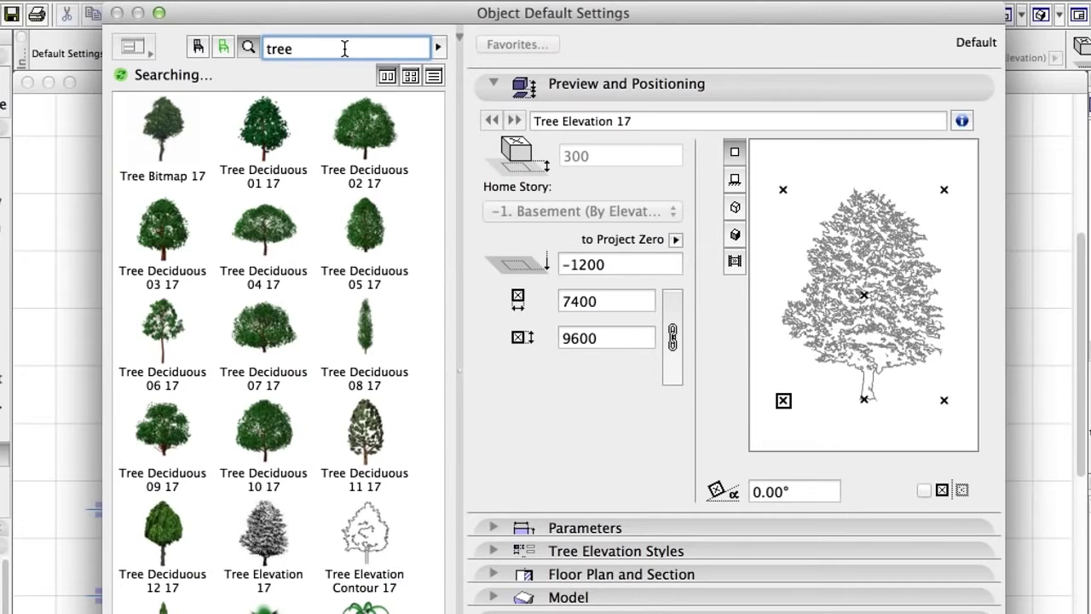
left_click(365, 545)
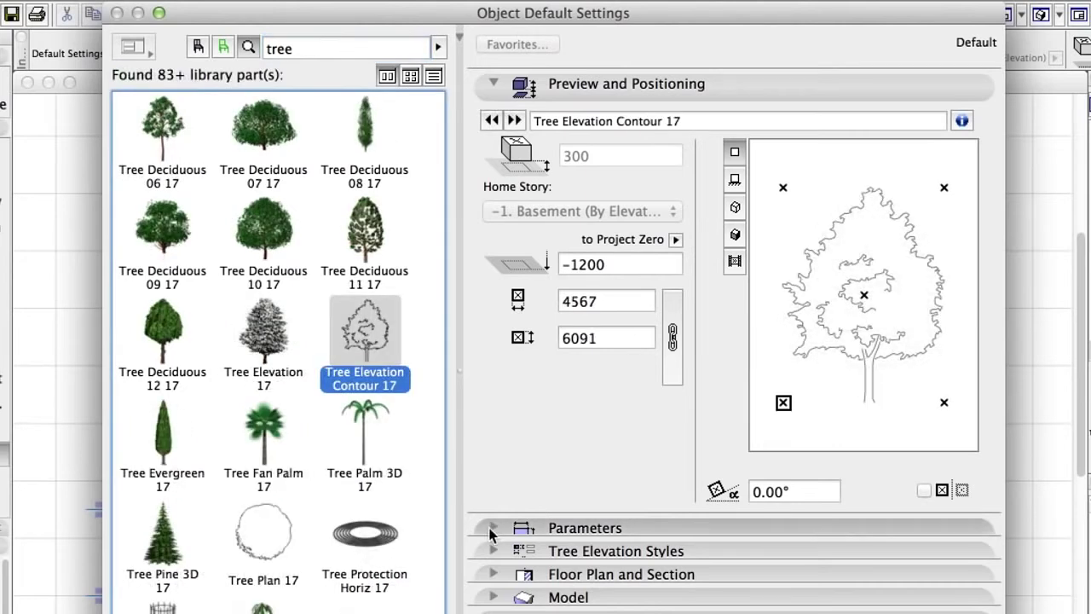
left_click(496, 553)
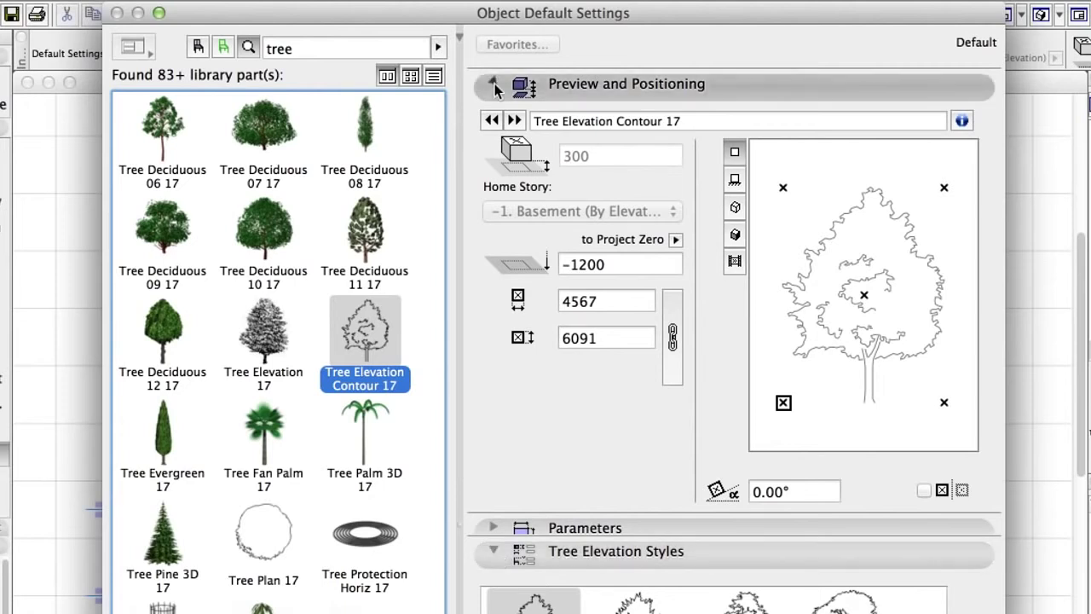
left_click(494, 84)
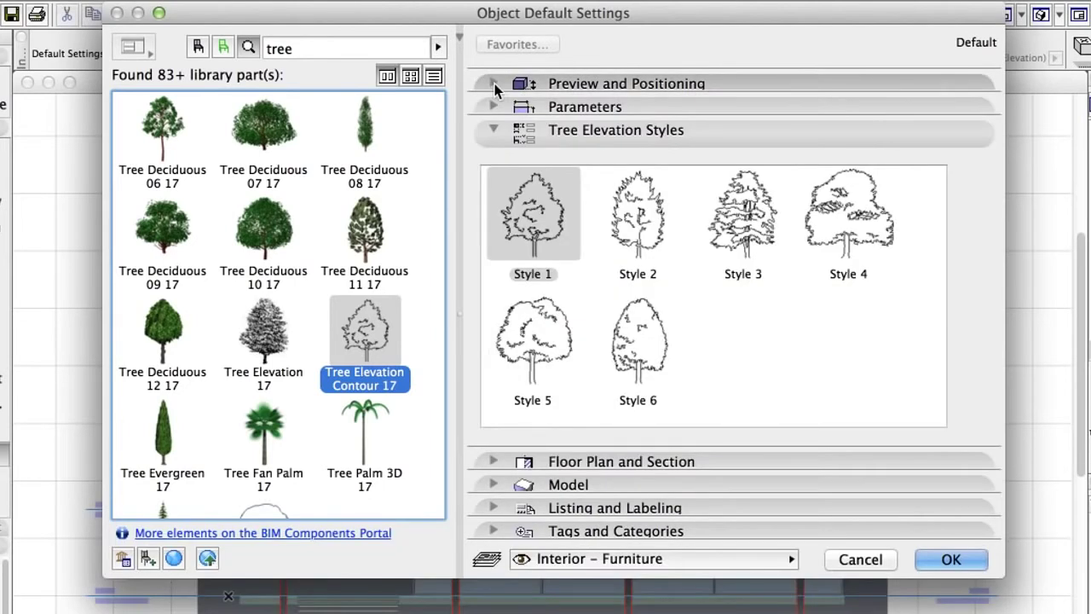
left_click(743, 215)
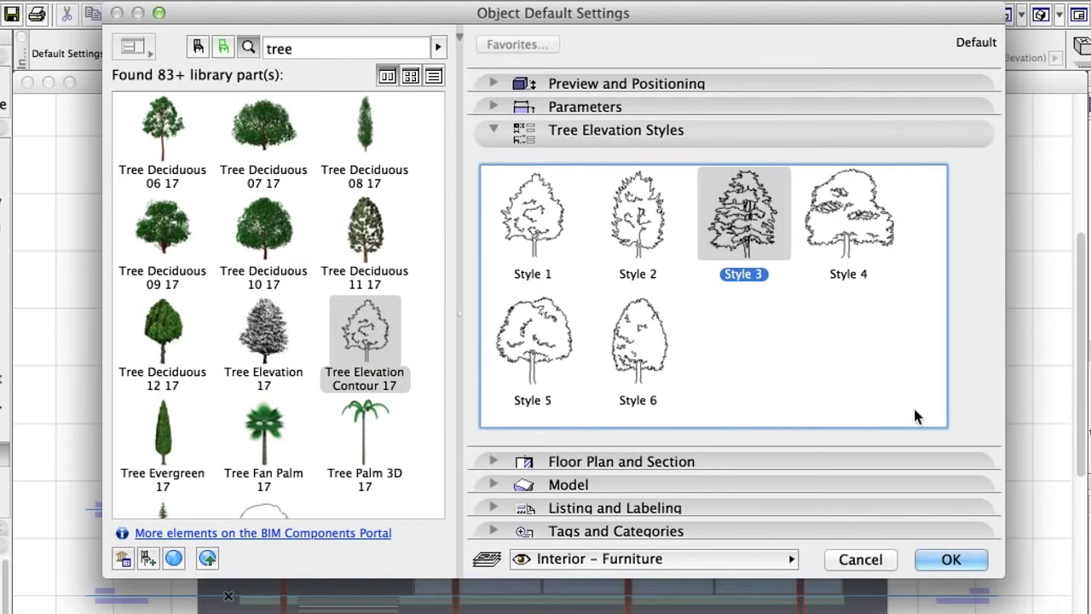
left_click(950, 560)
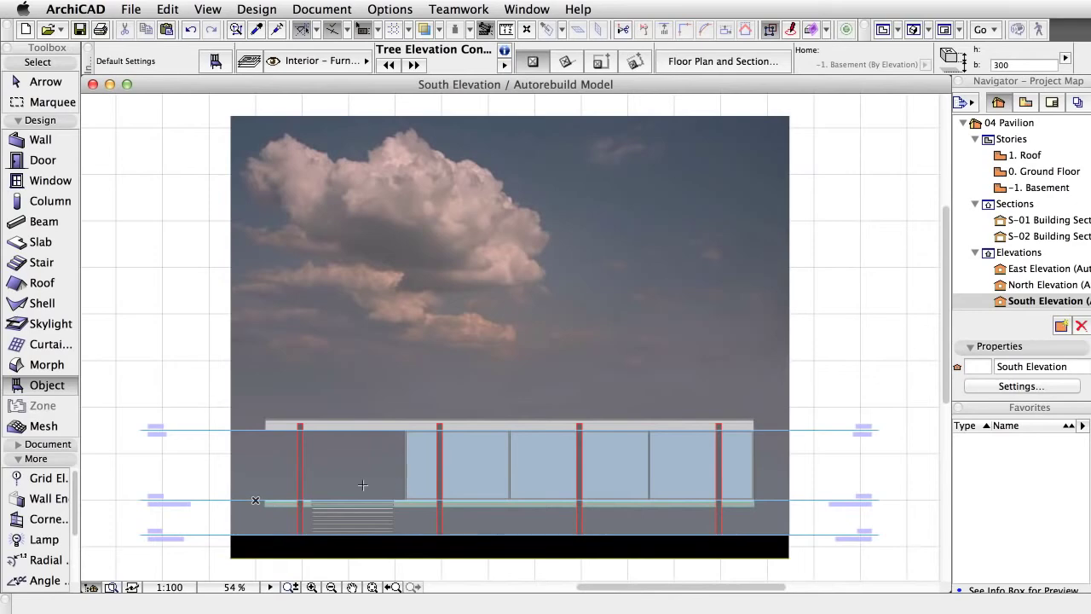
Step: Place a contour tree at the left end of the South Elevation
left_click(239, 532)
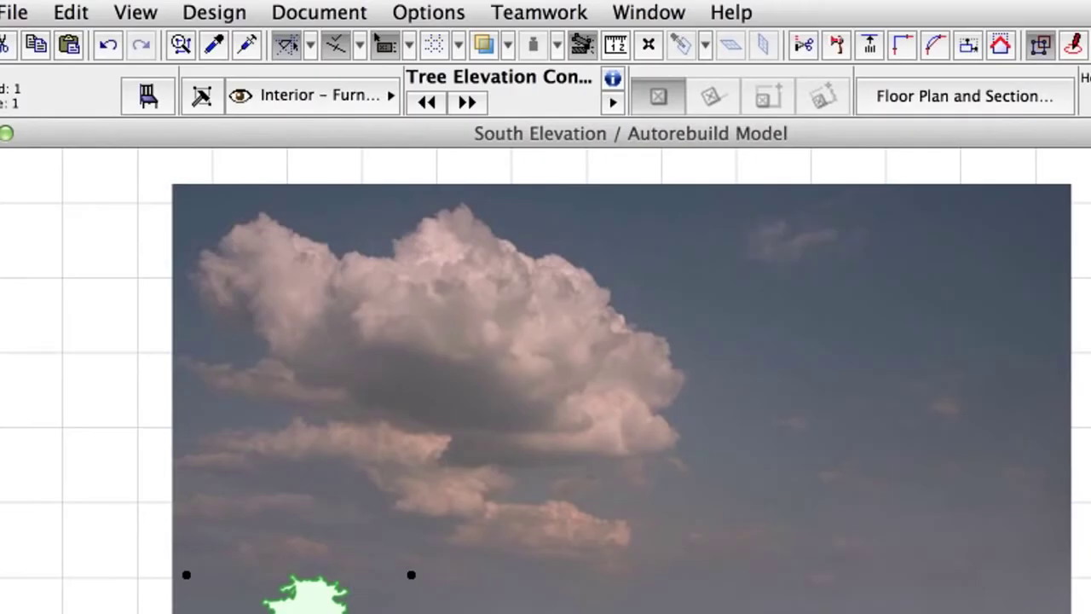
left_click(66, 13)
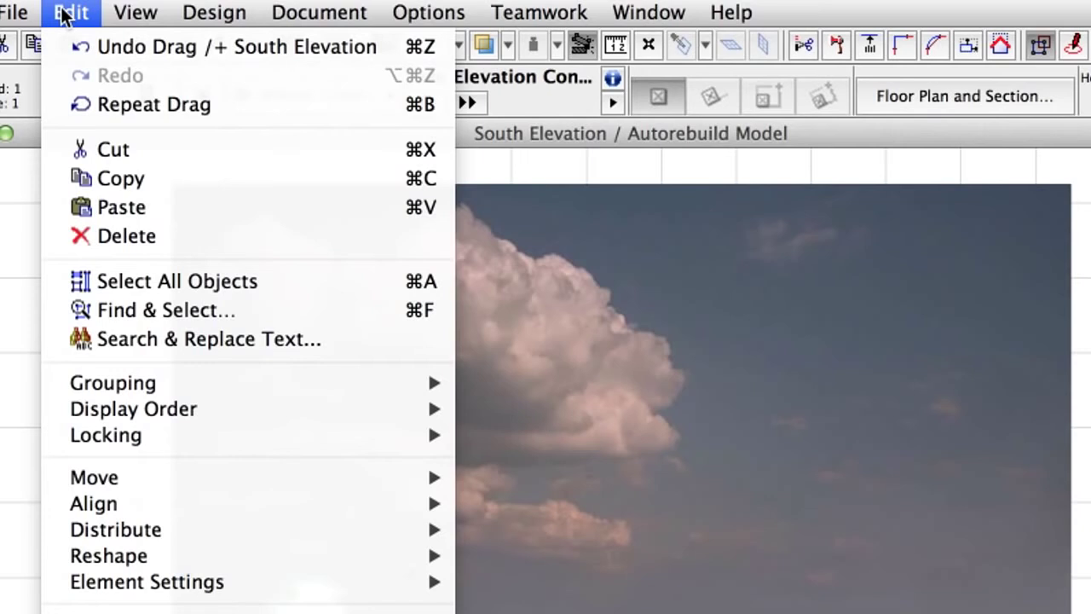
mouse_move(322, 411)
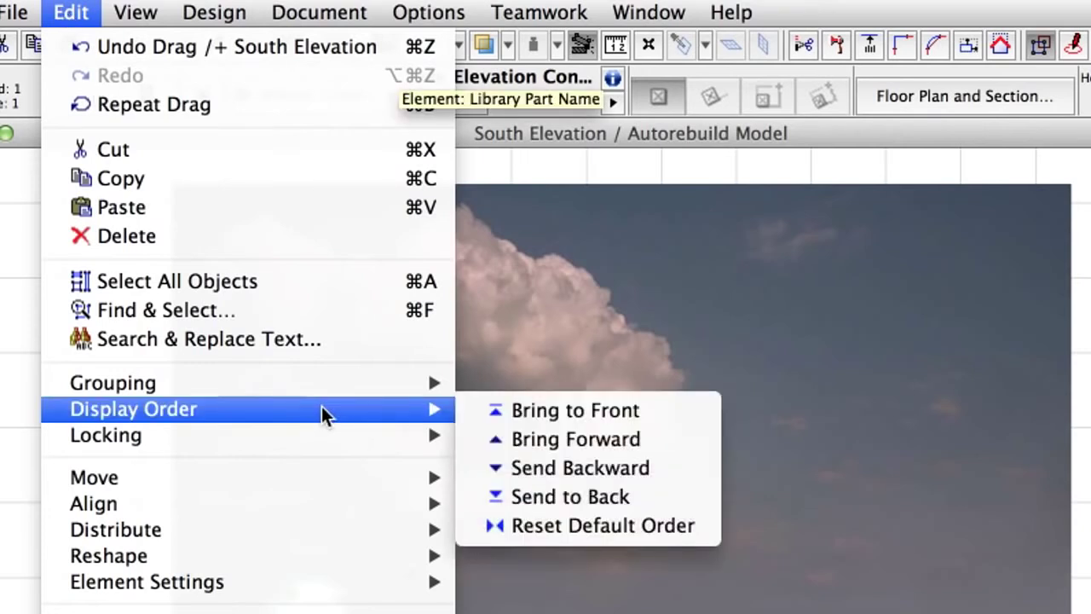
left_click(695, 473)
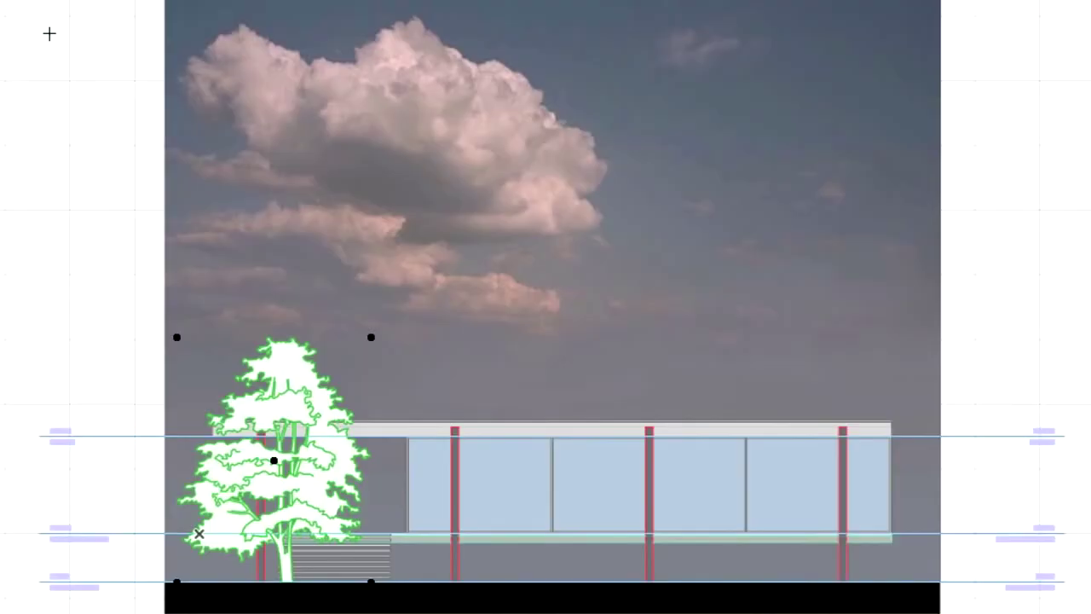
Step: Send the tree backward twice so it sits behind the pavilion facade
right_click(49, 34)
mouse_move(341, 193)
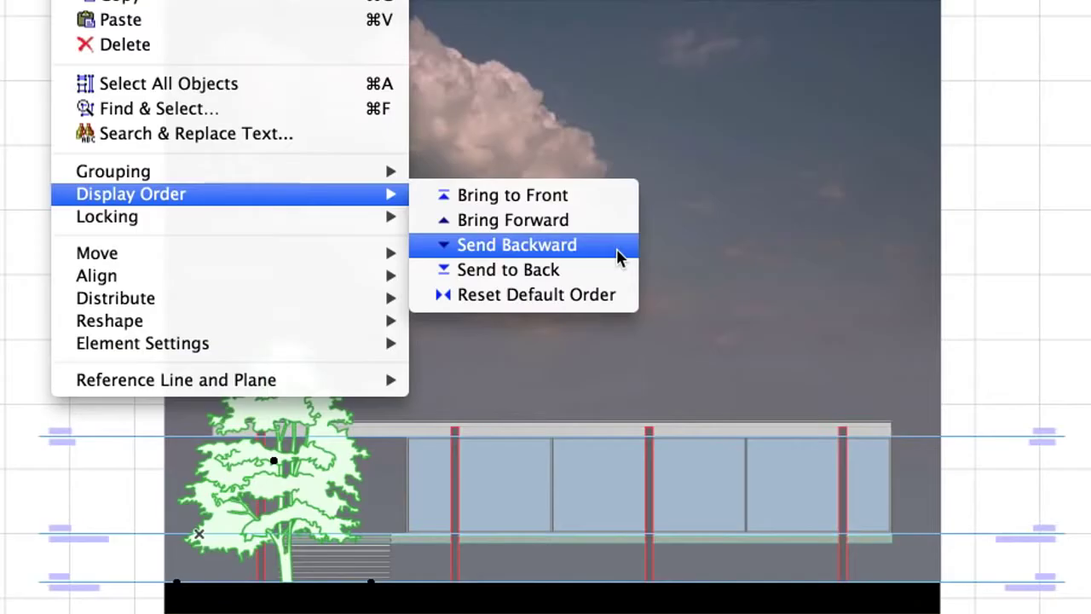
left_click(616, 247)
right_click(51, 31)
mouse_move(326, 317)
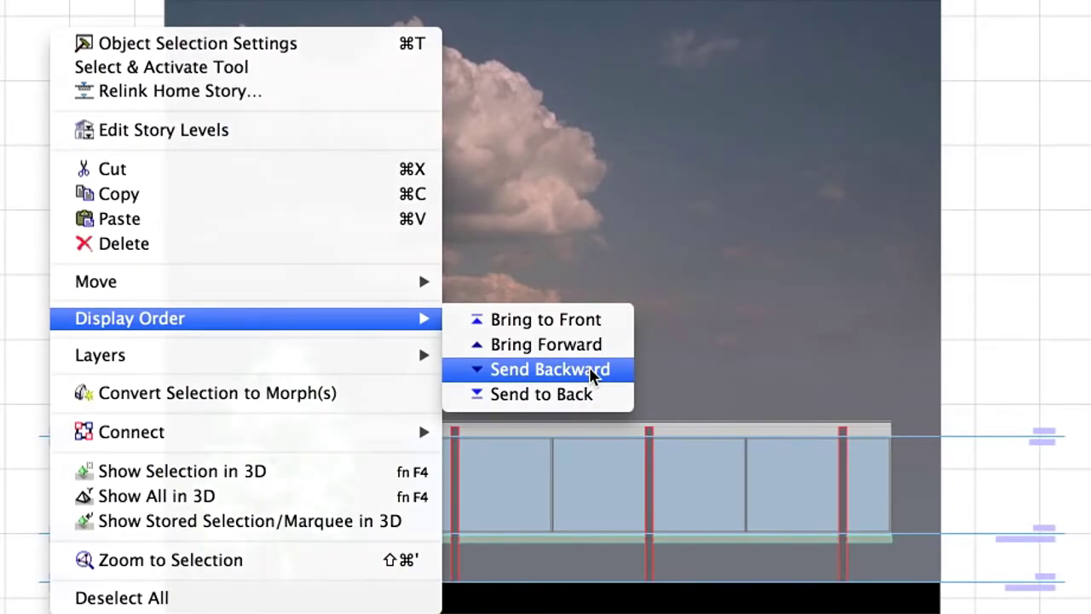
left_click(593, 372)
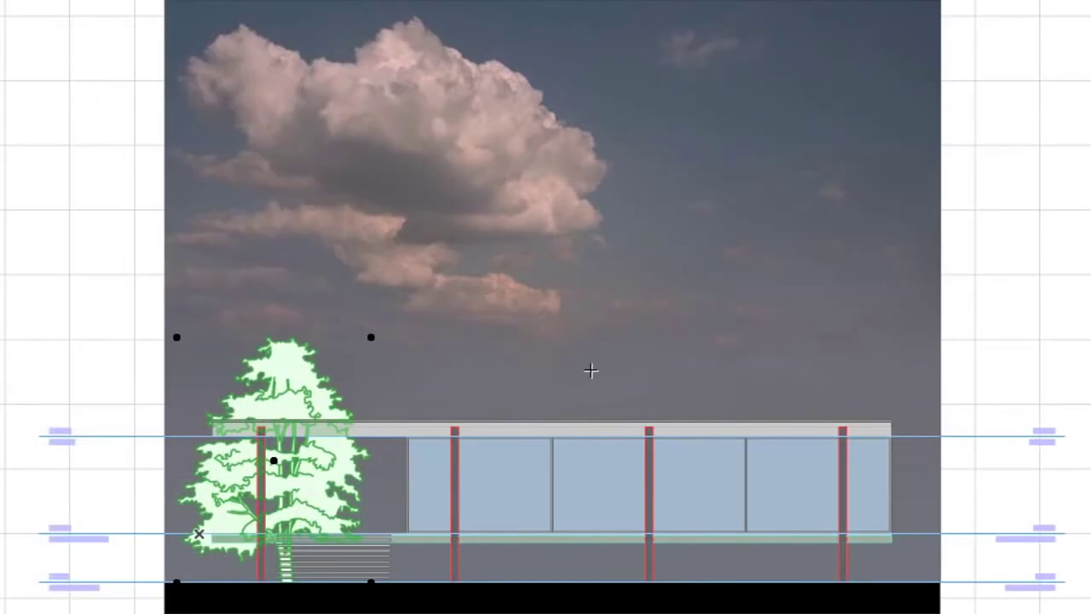
left_click(80, 149)
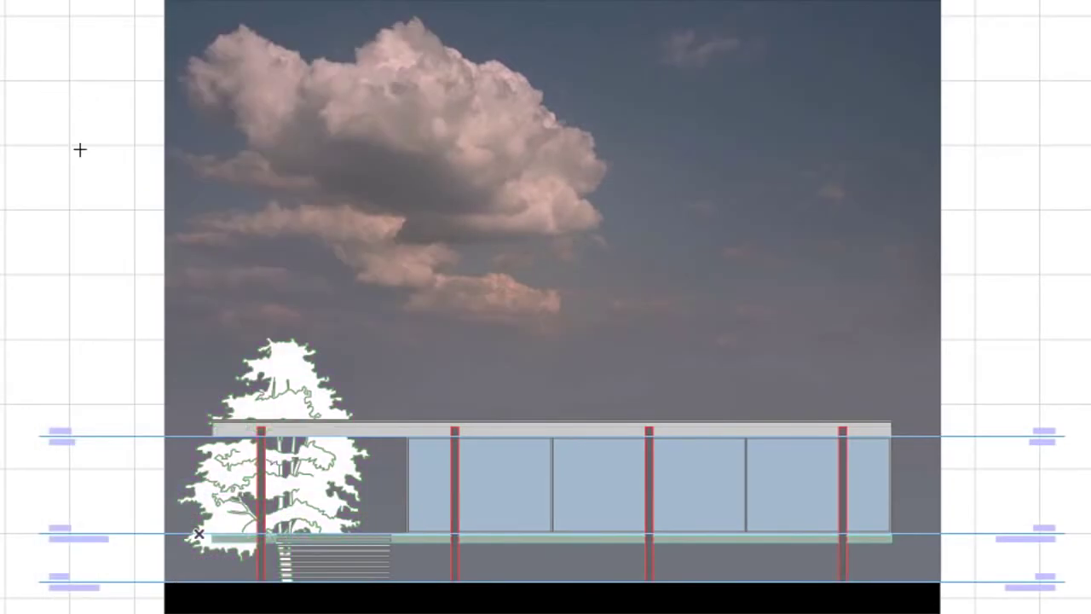
left_click(183, 581)
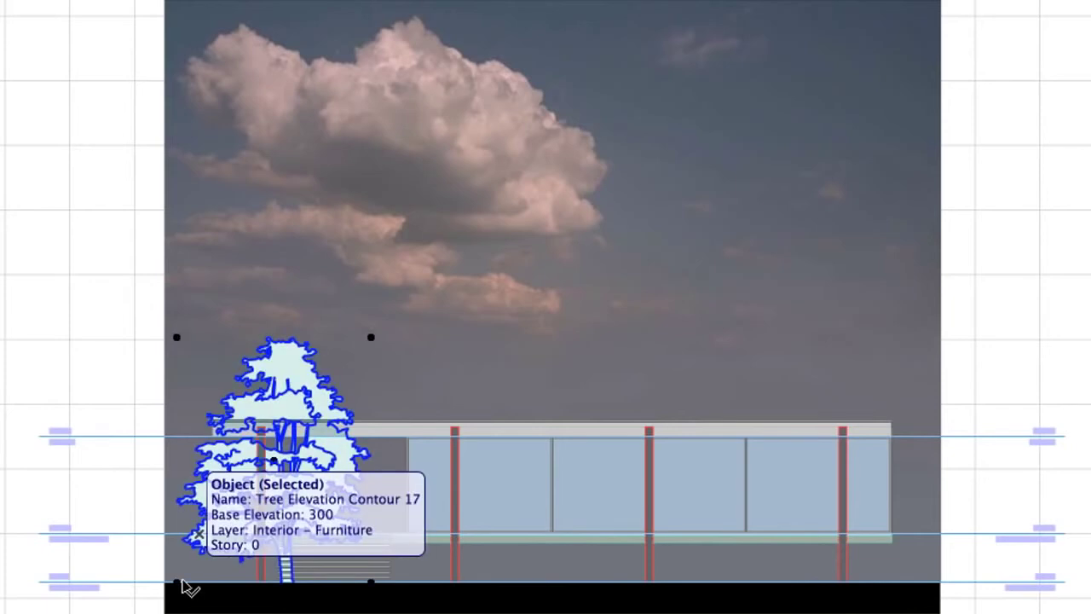
left_click(68, 8)
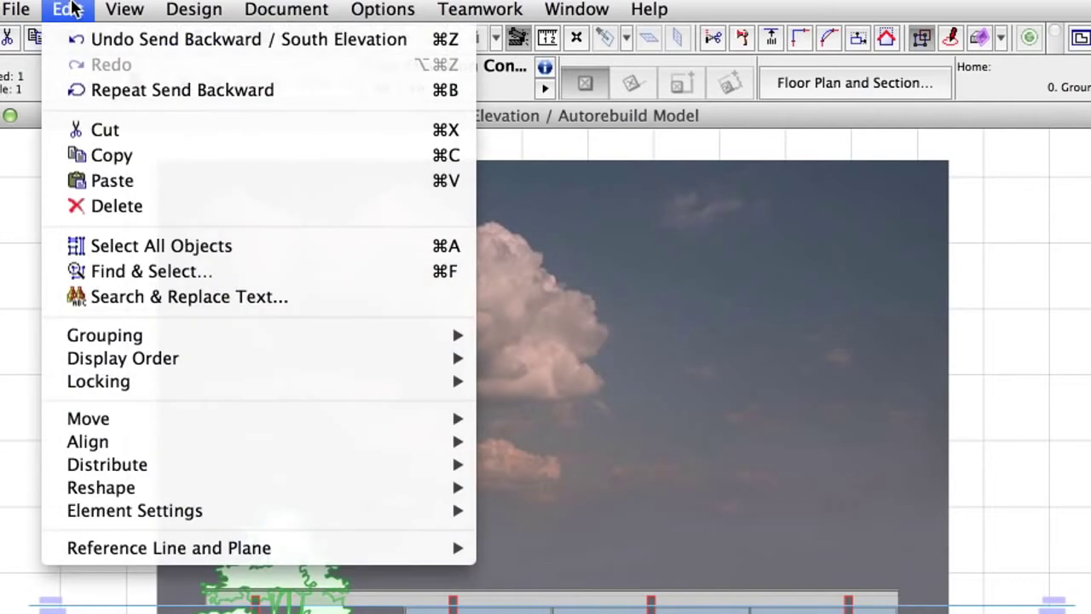
Step: Drag a copy of the tree 10003 mm to the right, over the pavilion's middle
mouse_move(423, 429)
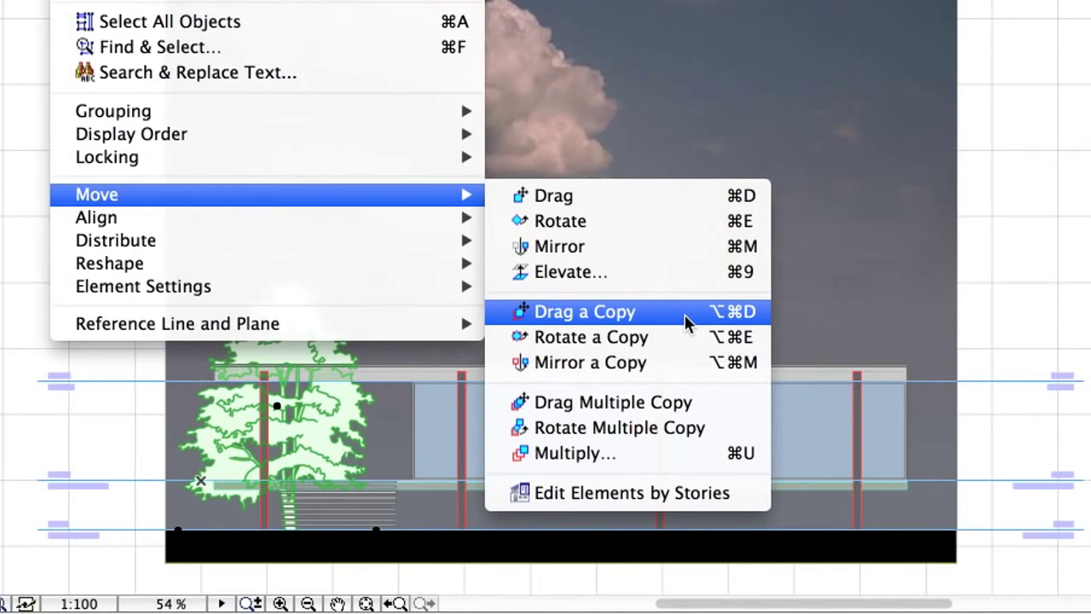
left_click(685, 314)
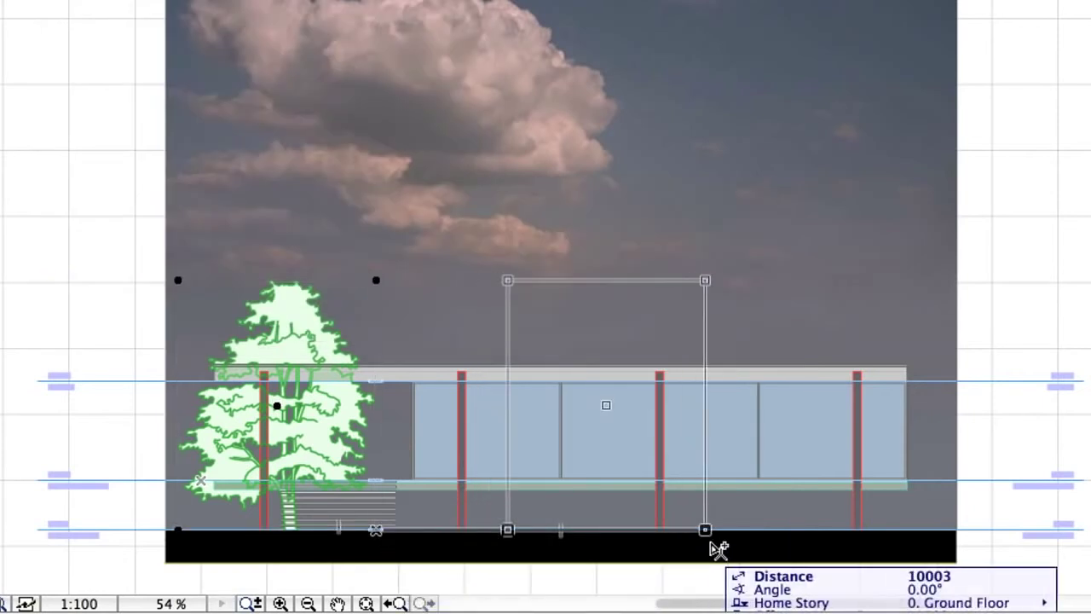
left_click(718, 548)
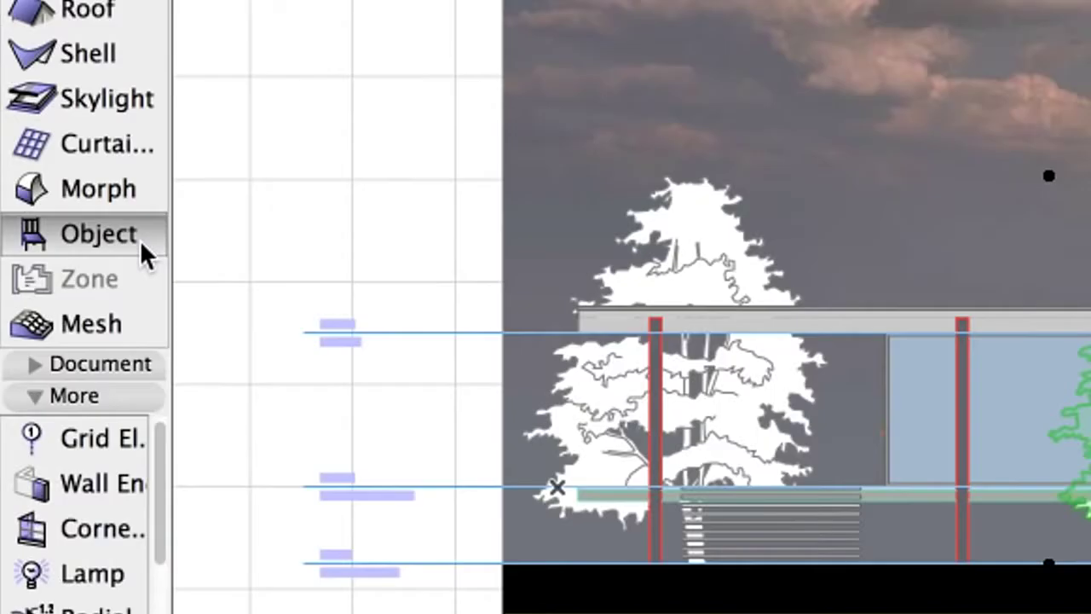
left_click(66, 389)
Step: Change the copied tree's outline to Style 5
double_click(141, 242)
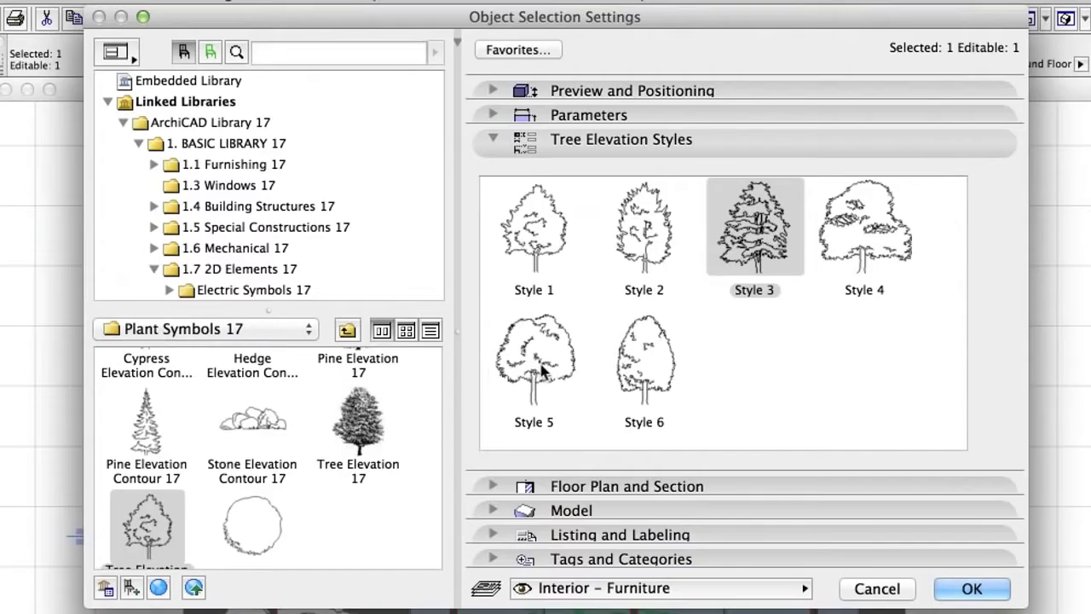
left_click(544, 370)
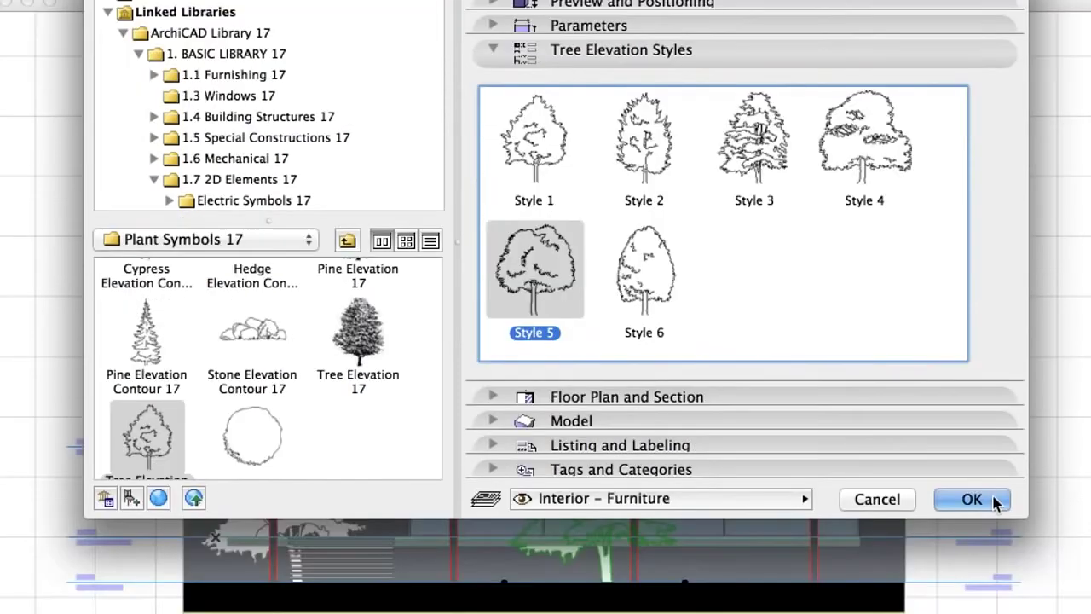
left_click(972, 589)
key("Escape")
Step: Place the Group 3 Contour 17 people figures on the pavilion's terrace
key("super+t")
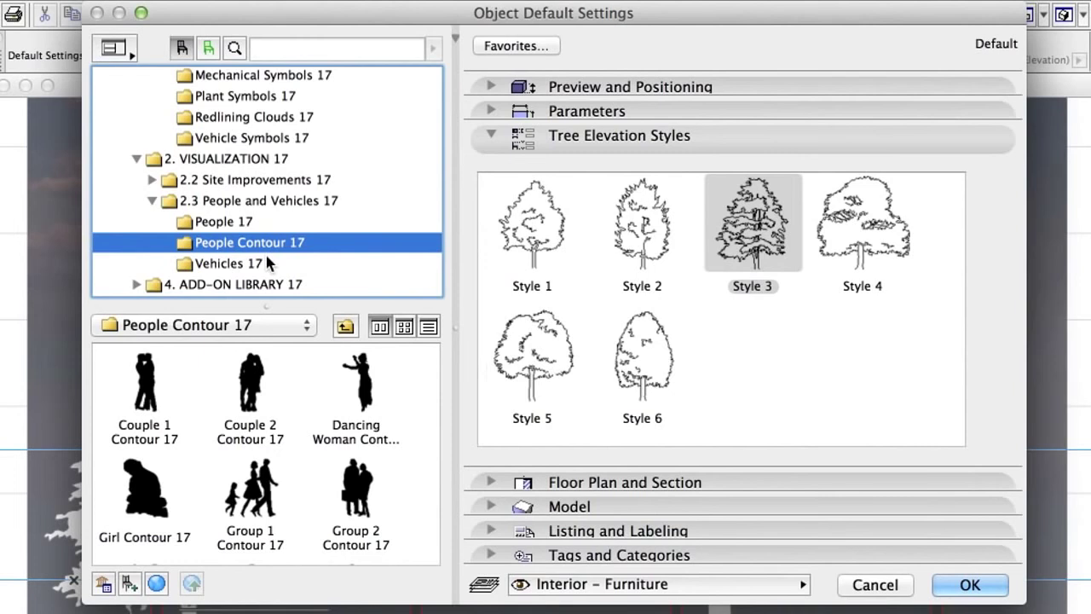
scroll(354, 486, "down", 3)
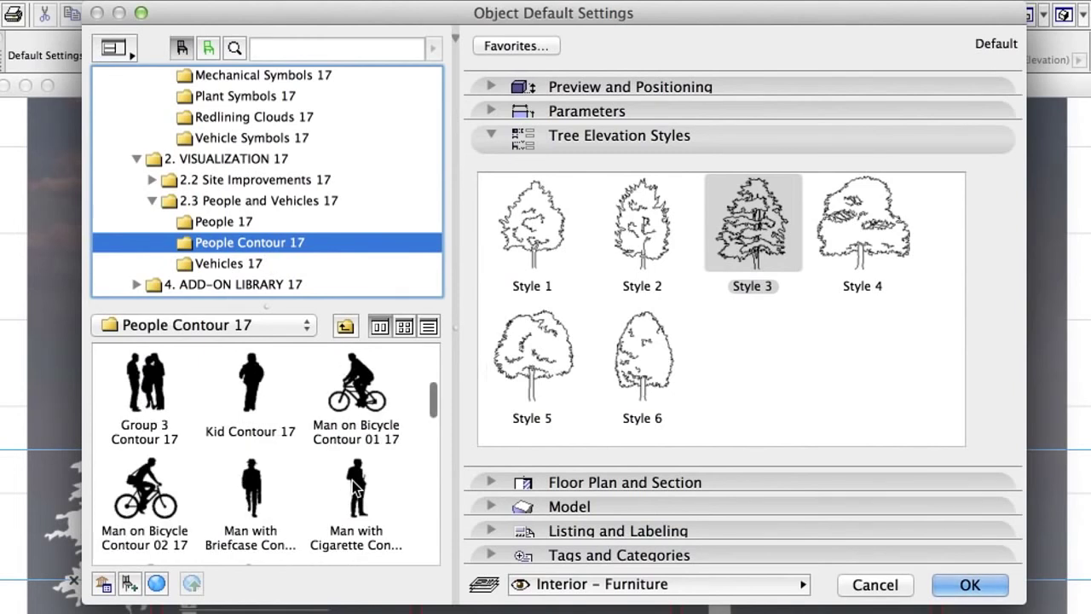
left_click(169, 433)
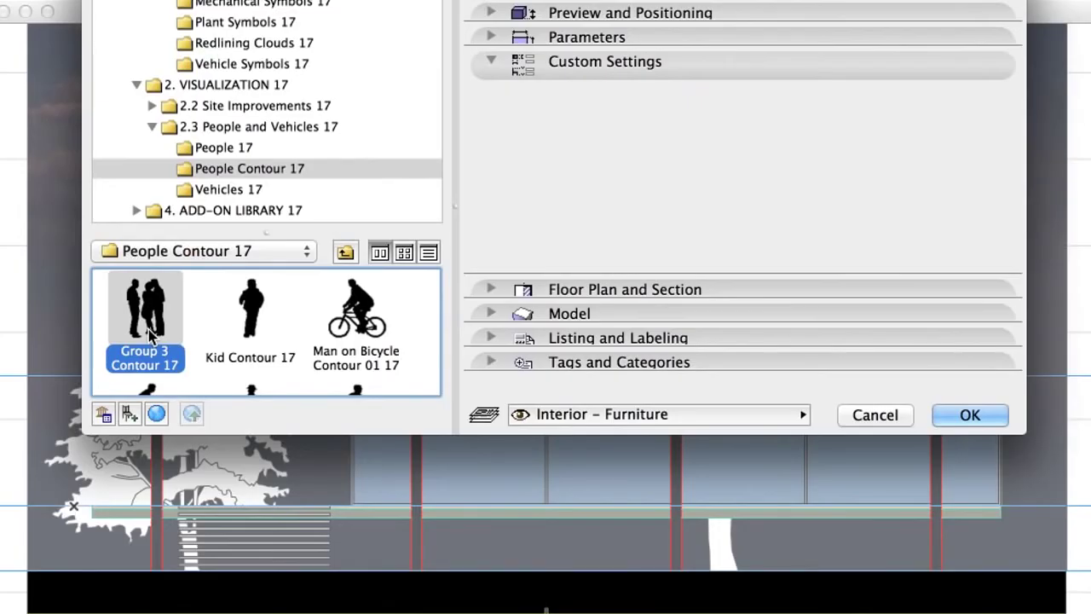
double_click(145, 316)
left_click(331, 501)
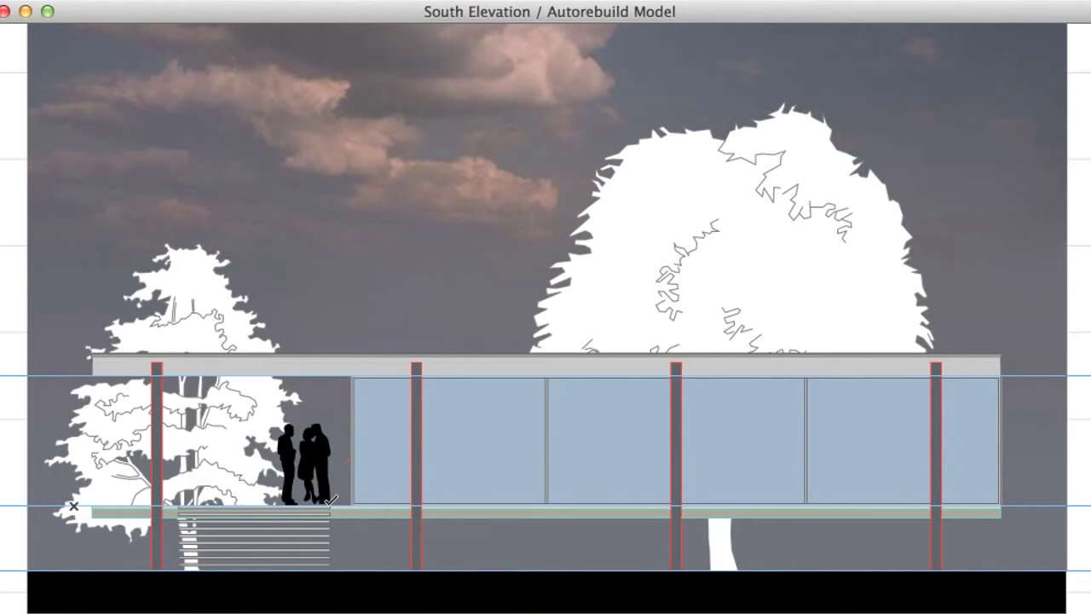
Step: Place a Man on Bicycle Contour 01 17 below the glazed facade, then open 0. Ground Floor
left_click(358, 322)
left_click(514, 570)
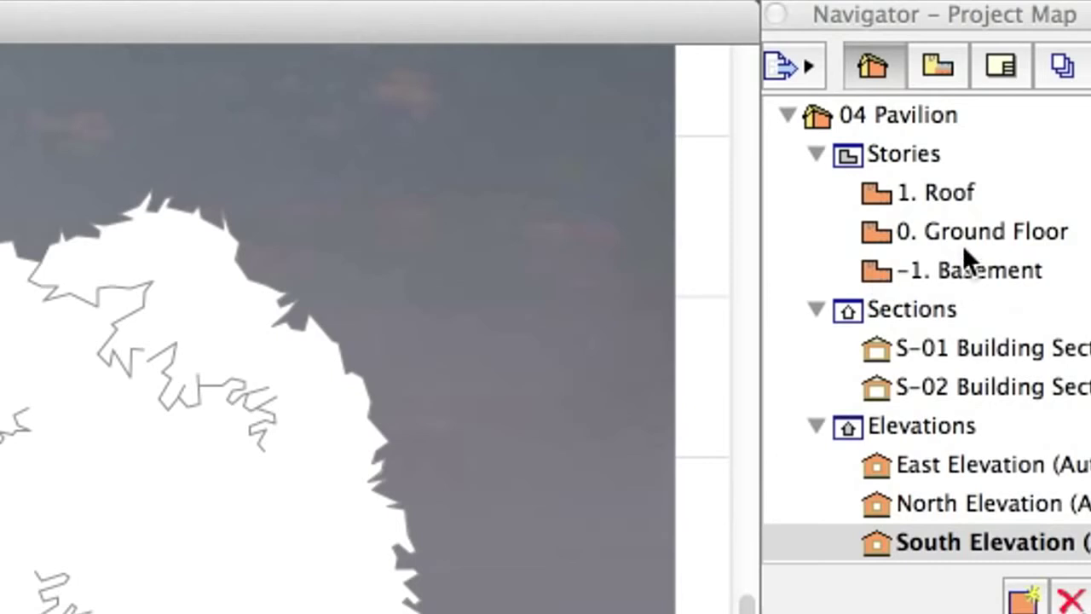
left_click(1040, 173)
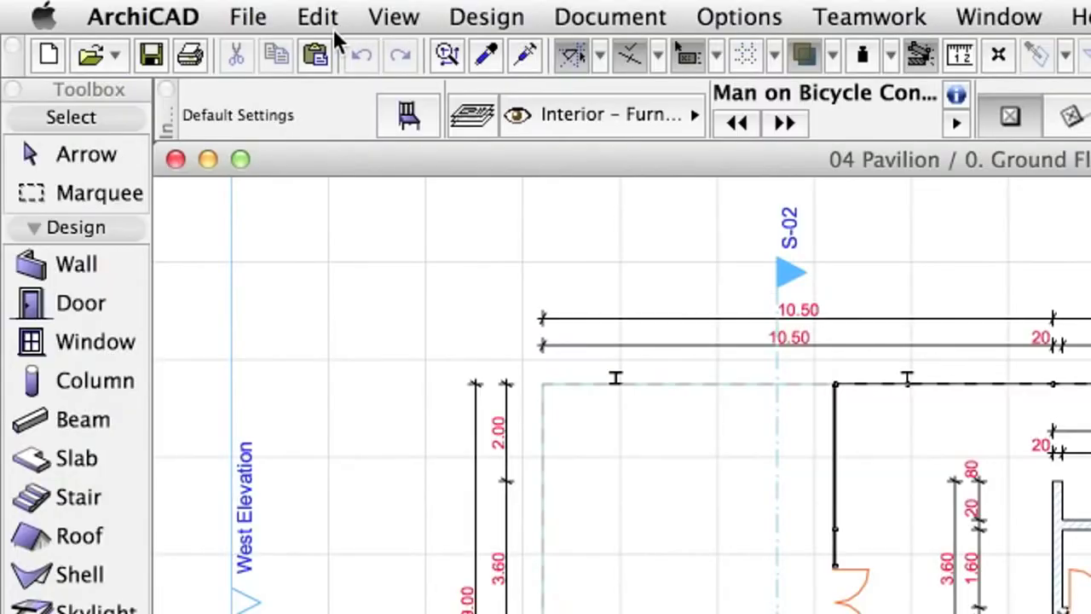
Step: Merge Furnishing_Plan.mod into the ground floor plan, drop it in place, then view in 3D
left_click(139, 9)
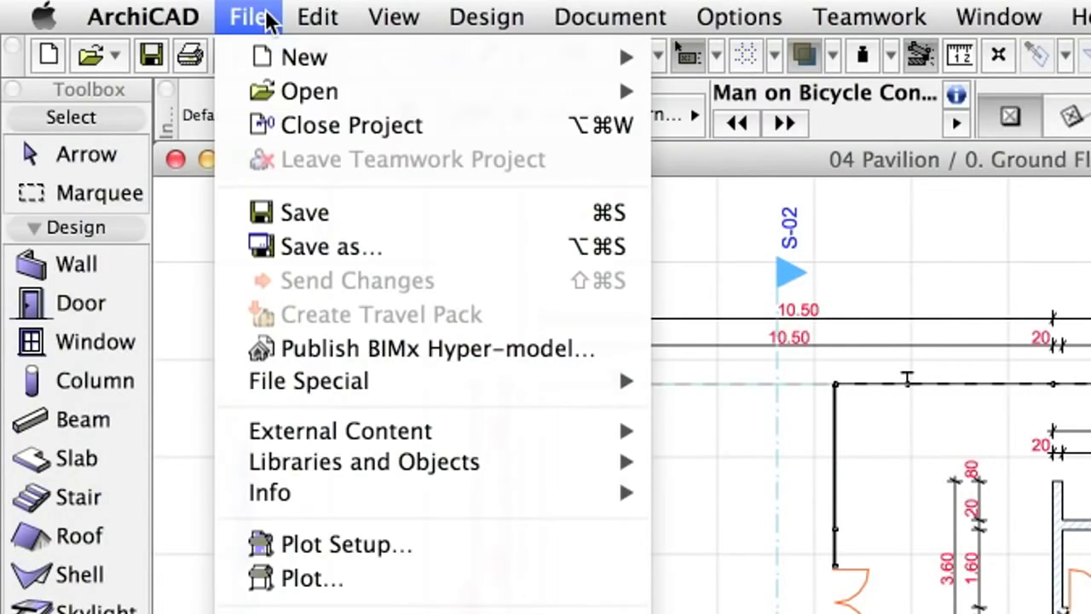
mouse_move(510, 388)
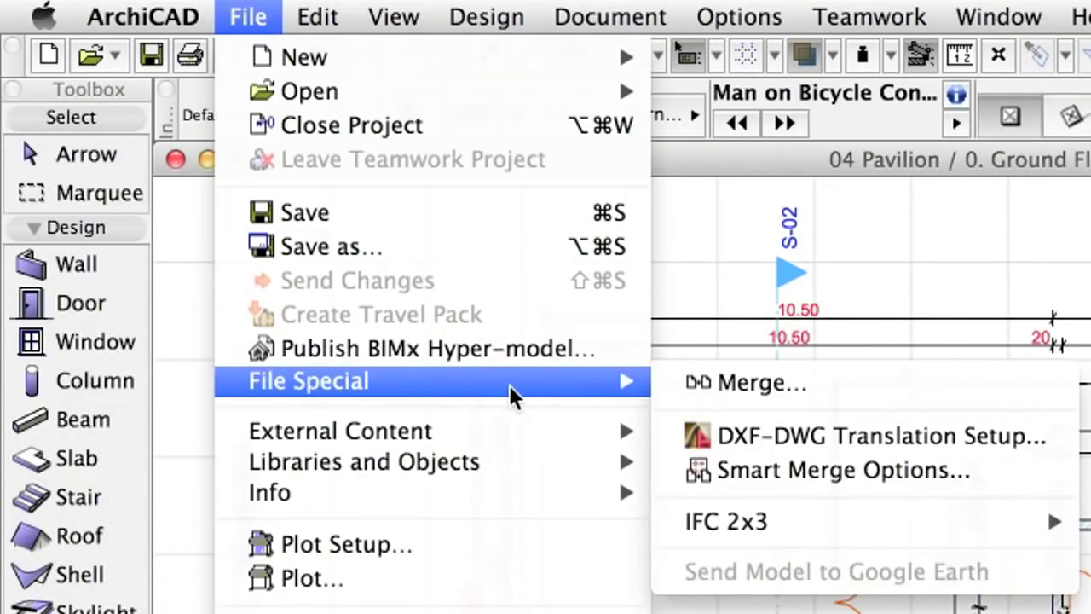
left_click(925, 380)
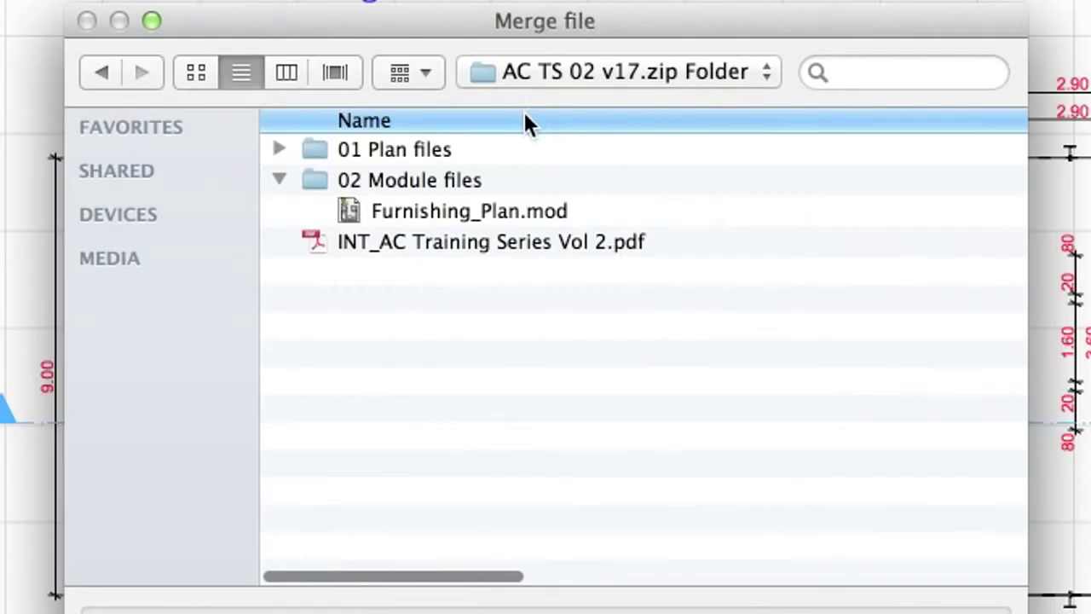
left_click(545, 211)
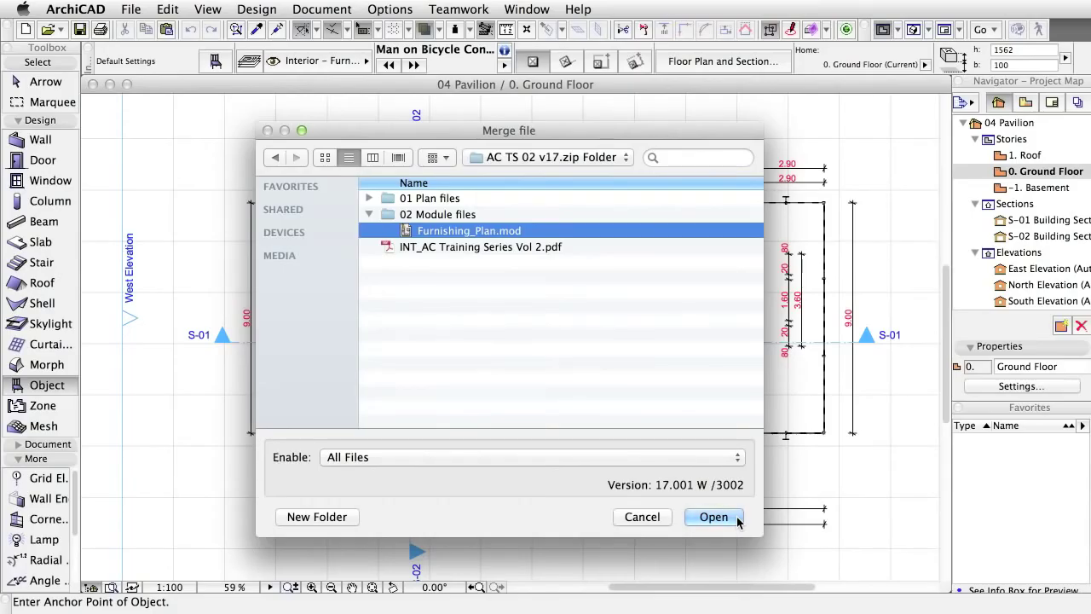
left_click(715, 517)
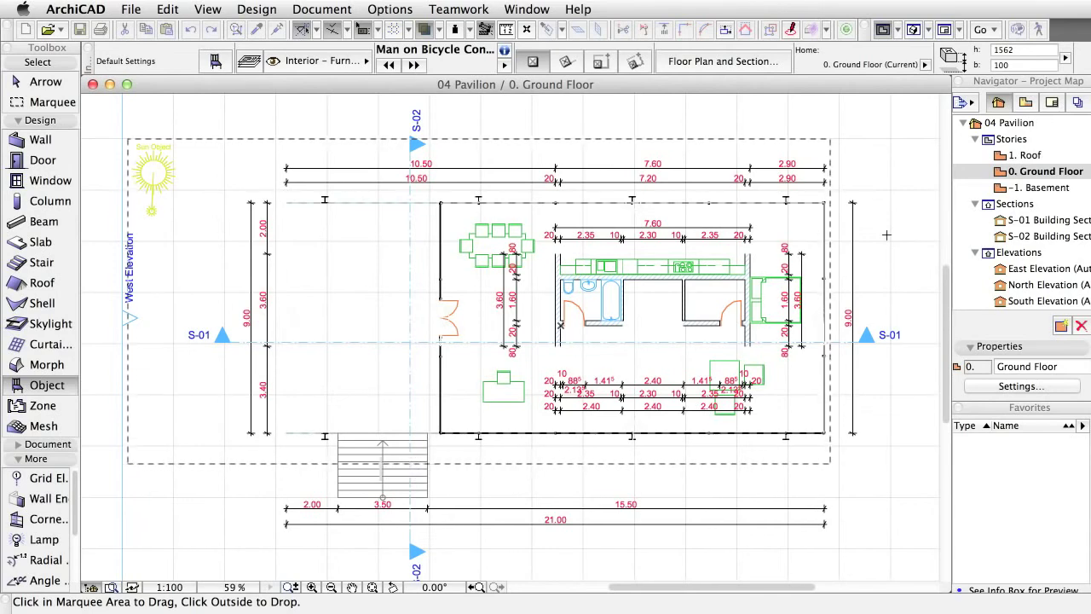
left_click(886, 234)
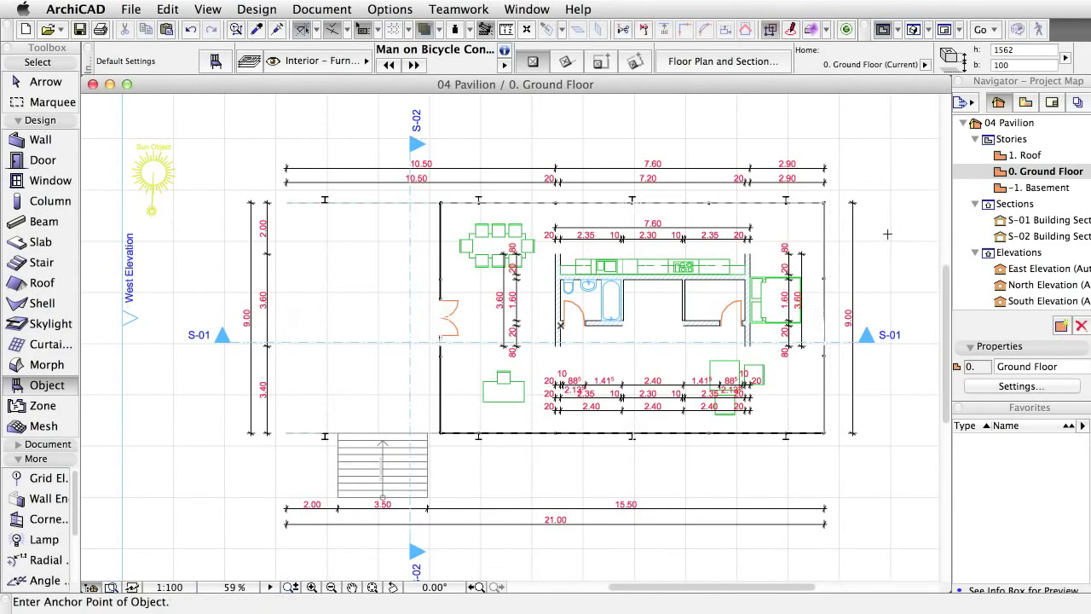
left_click(913, 31)
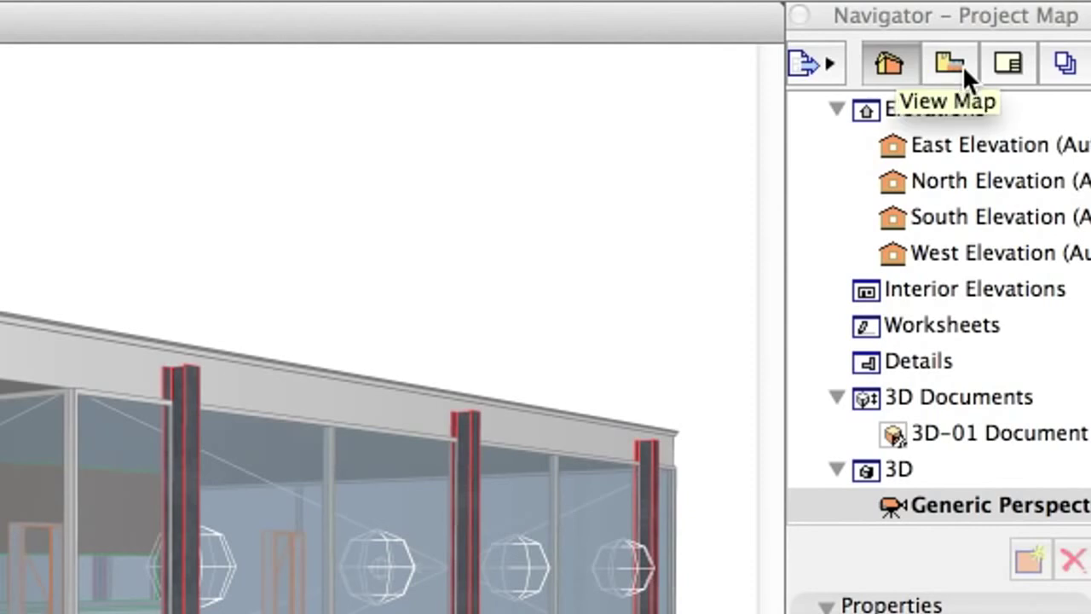
Step: Switch the Navigator to the View Map and expand Renderings+3D to reveal 1 Rendering and 2 Sketch
left_click(962, 65)
left_click(888, 358)
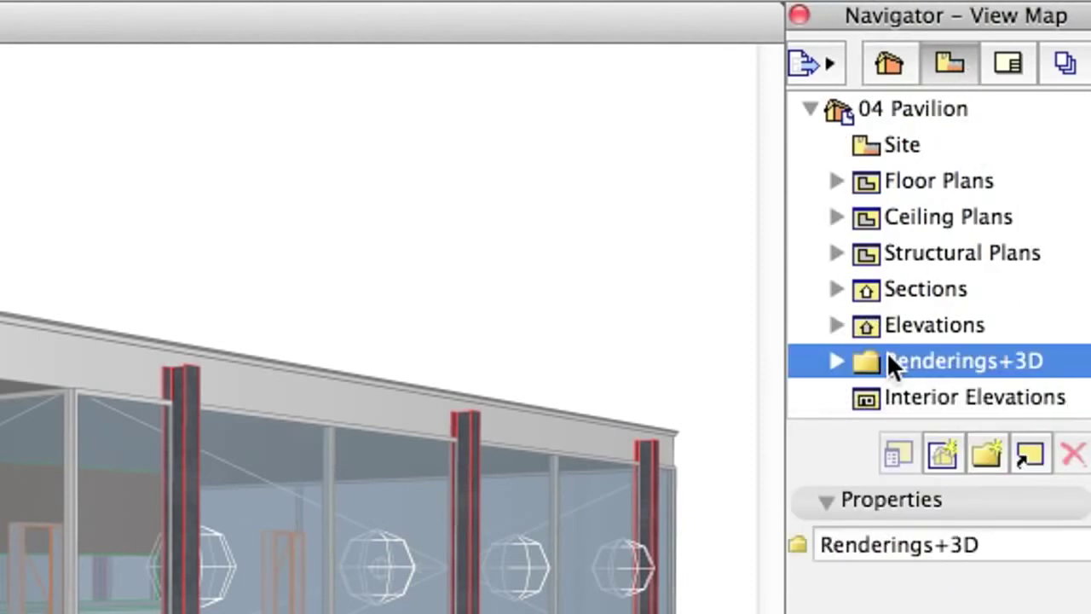
left_click(837, 361)
scroll(885, 324, "down", 1)
scroll(885, 323, "down", 5)
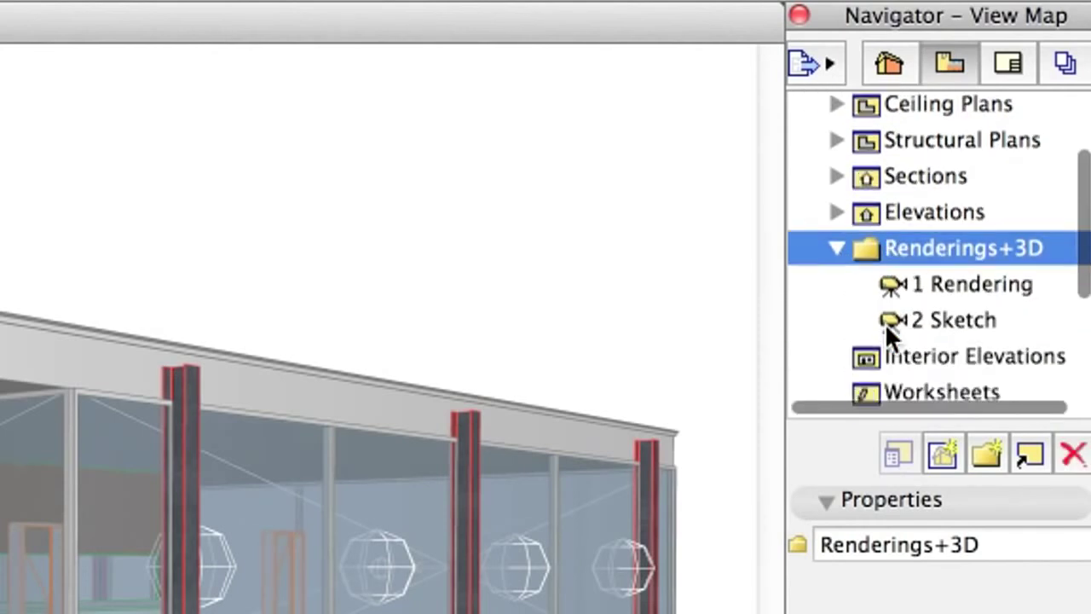
Step: Render the saved 1 Rendering view, then the 2 Sketch view
double_click(988, 157)
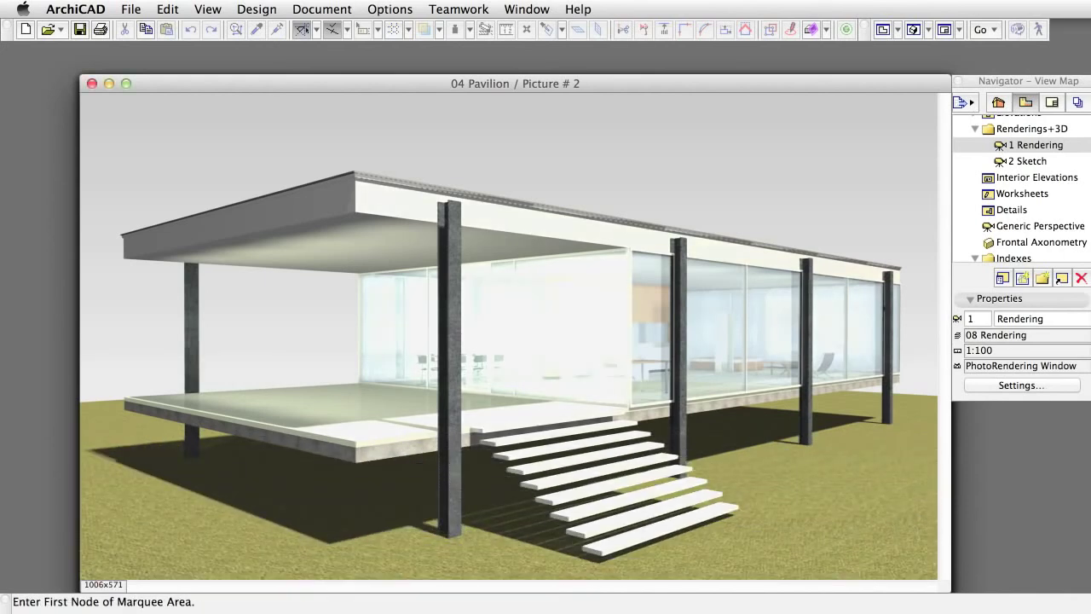
left_click(1035, 162)
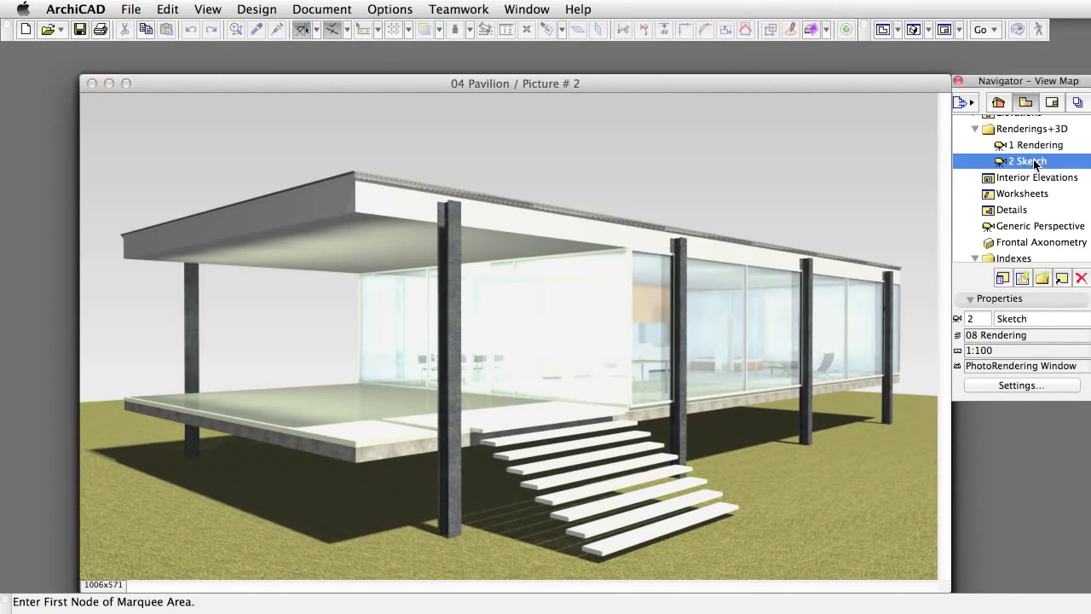
double_click(1034, 160)
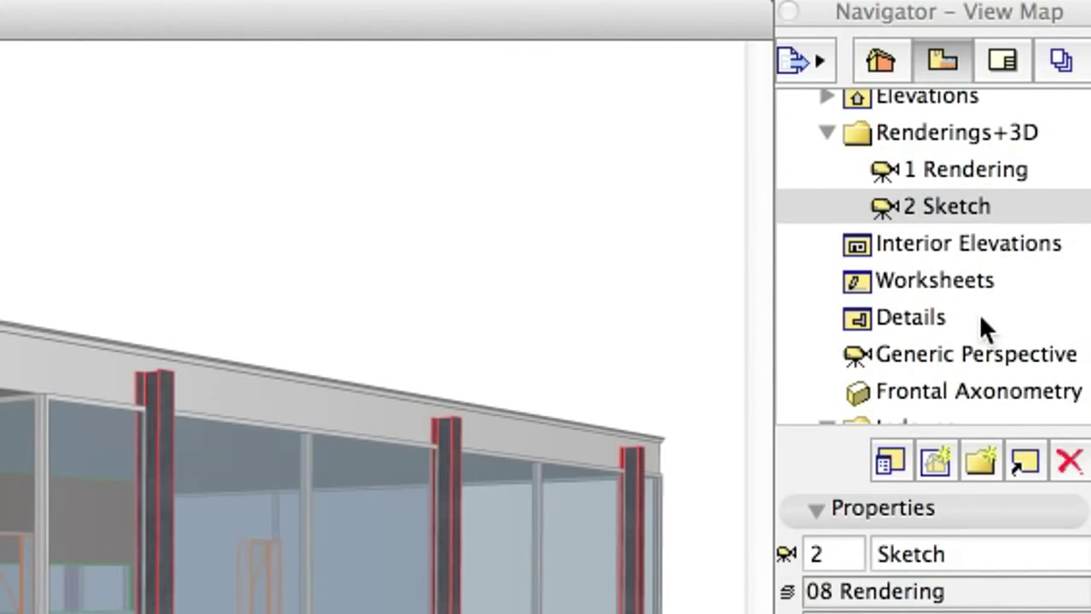
Step: Open the 3D-01 Document view and pick the Dimension tool with the Dim (2.5) favorite
scroll(1055, 239, "down", 3)
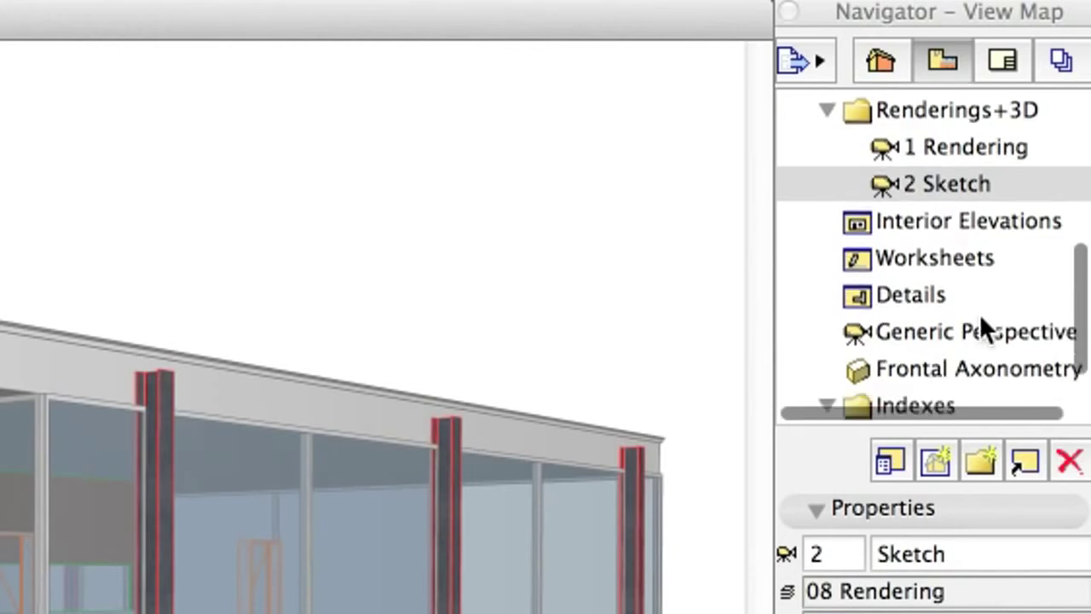
left_click(994, 367)
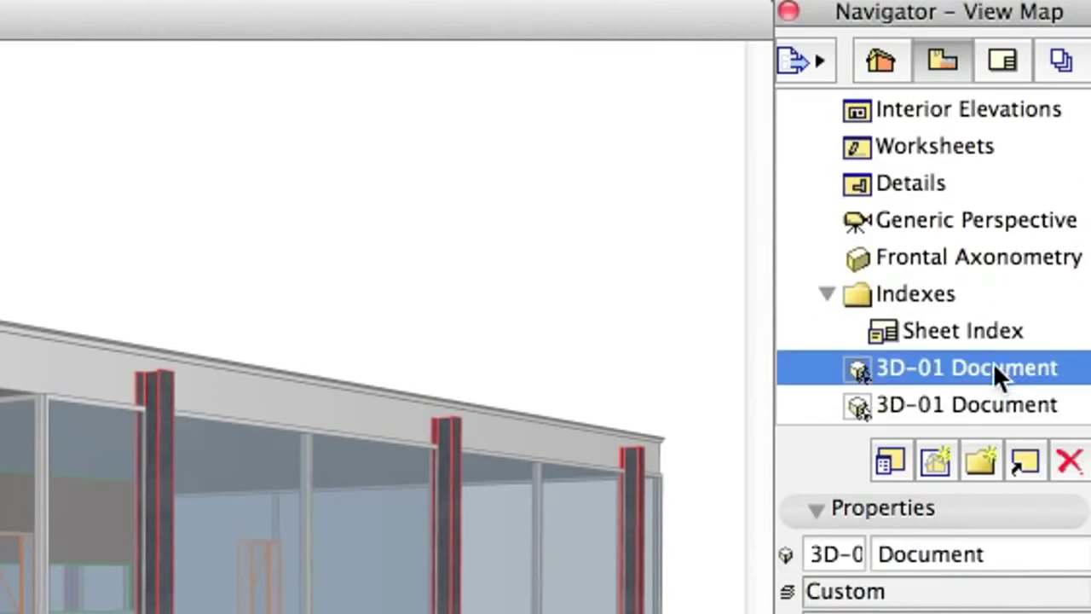
double_click(939, 370)
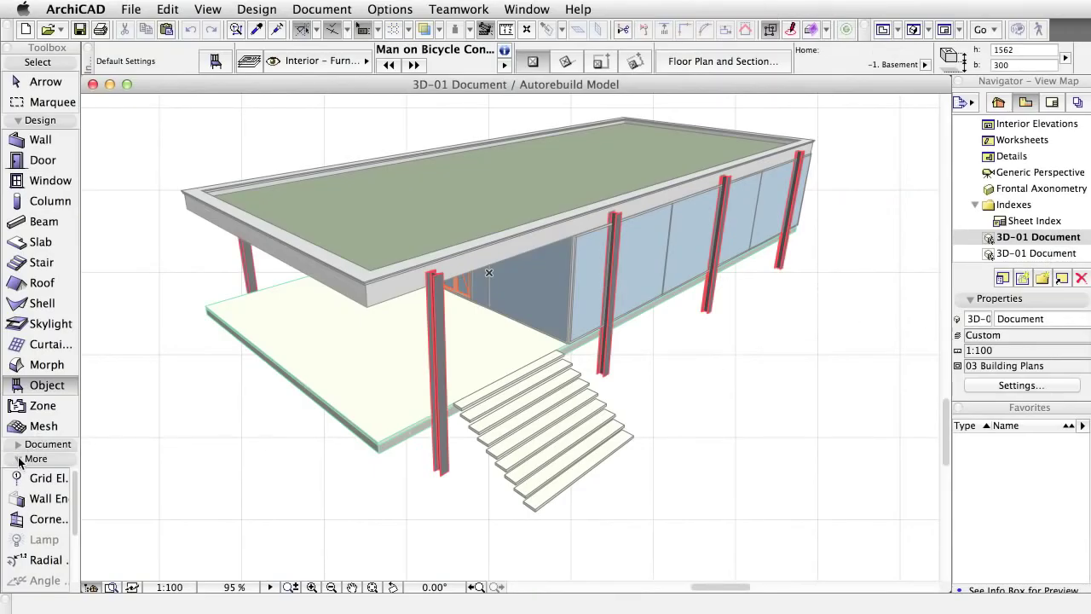
left_click(21, 444)
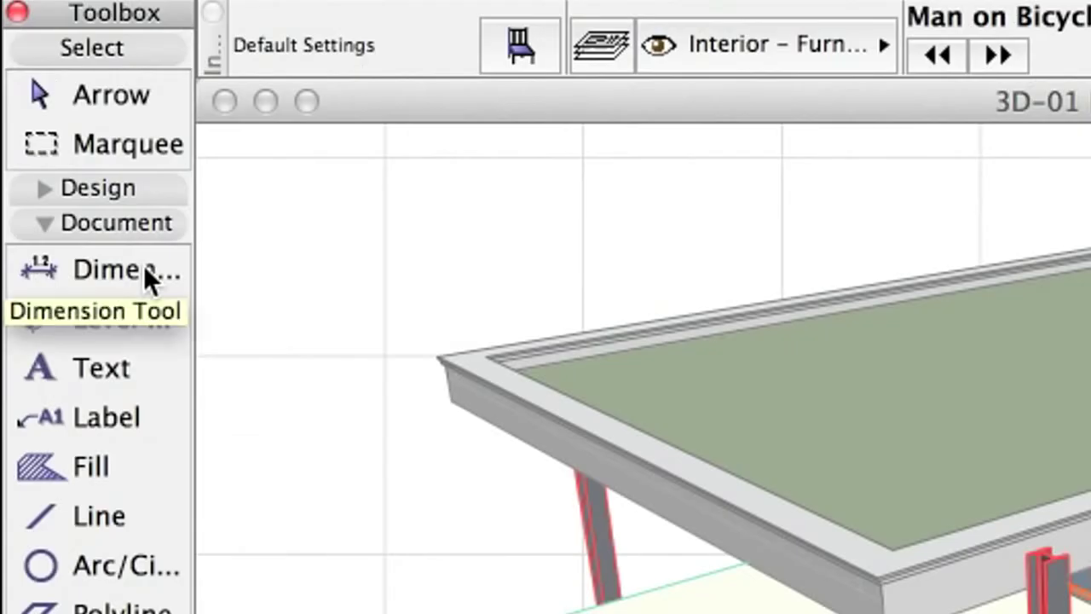
left_click(143, 277)
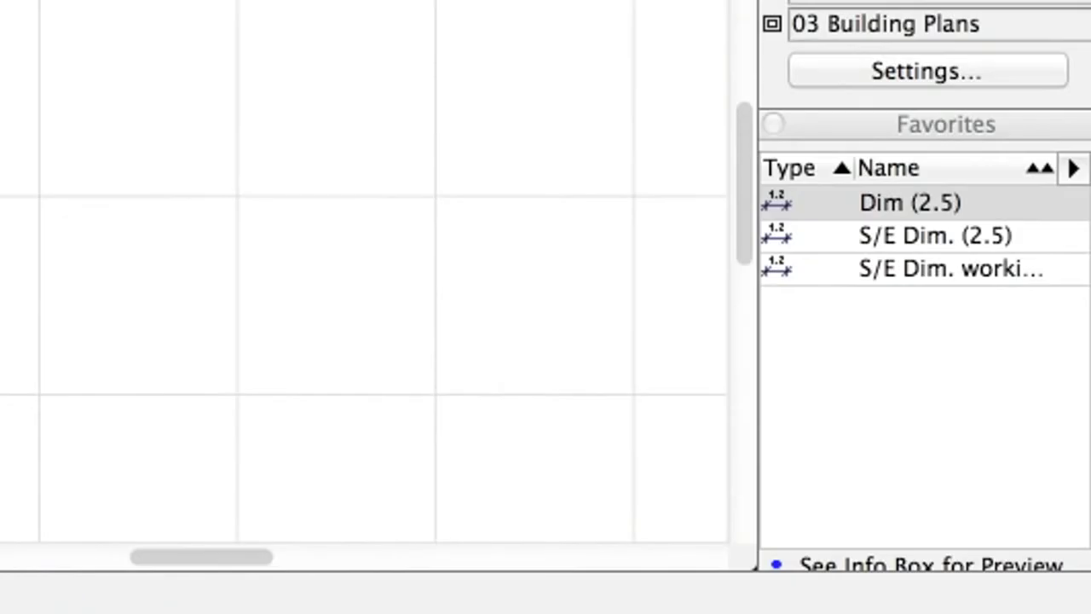
left_click(968, 204)
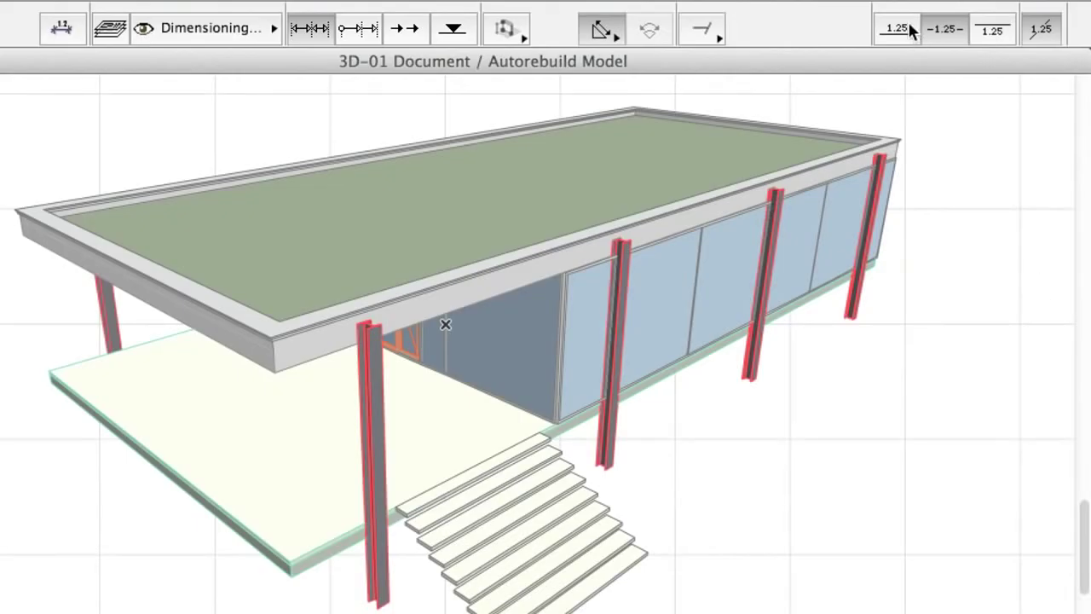
Step: Set text-above-line and first-type Info Box options, then dimension the terrace slab's front edge corner to corner
left_click(911, 30)
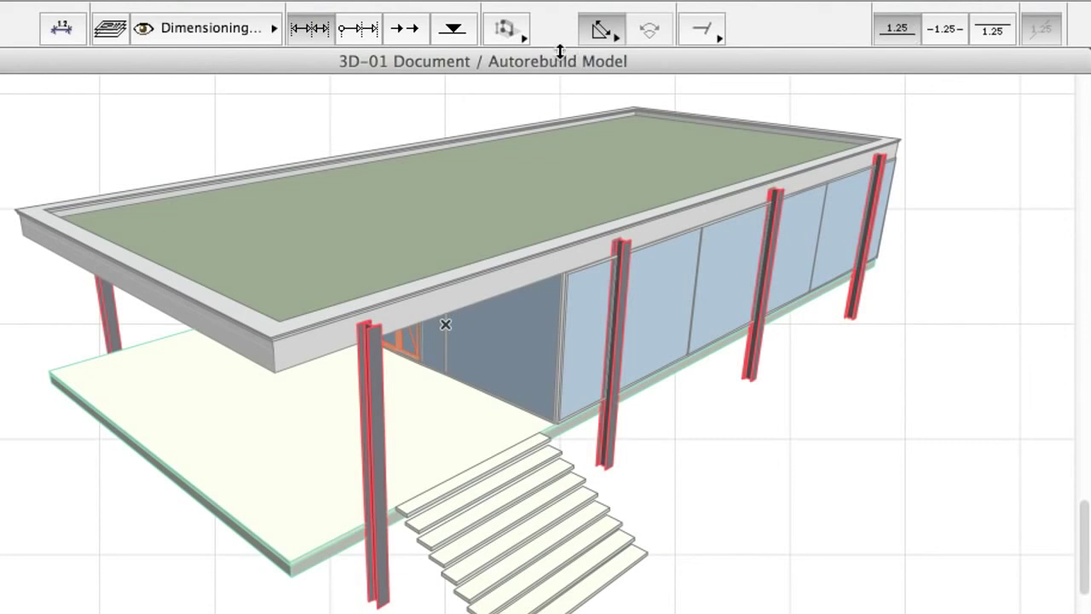
left_click(523, 38)
left_click(545, 60)
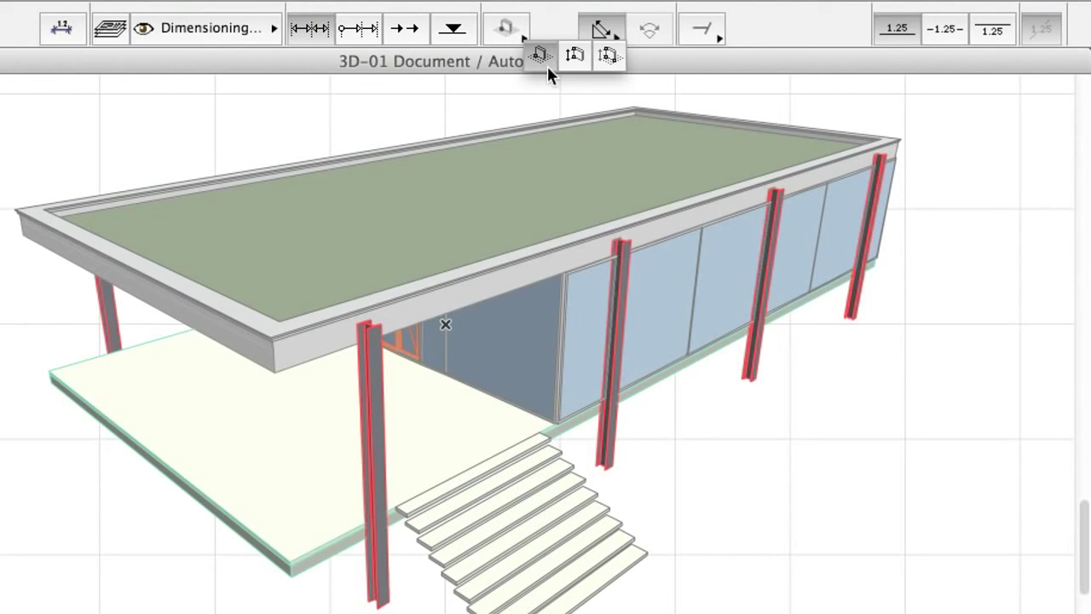
left_click(600, 37)
left_click(619, 56)
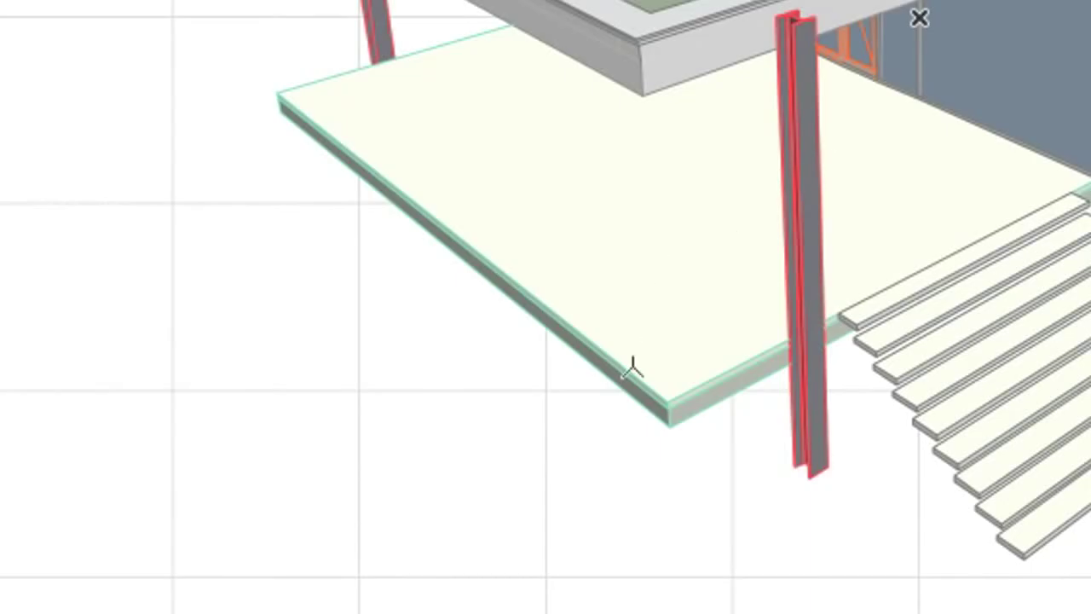
left_click(673, 394)
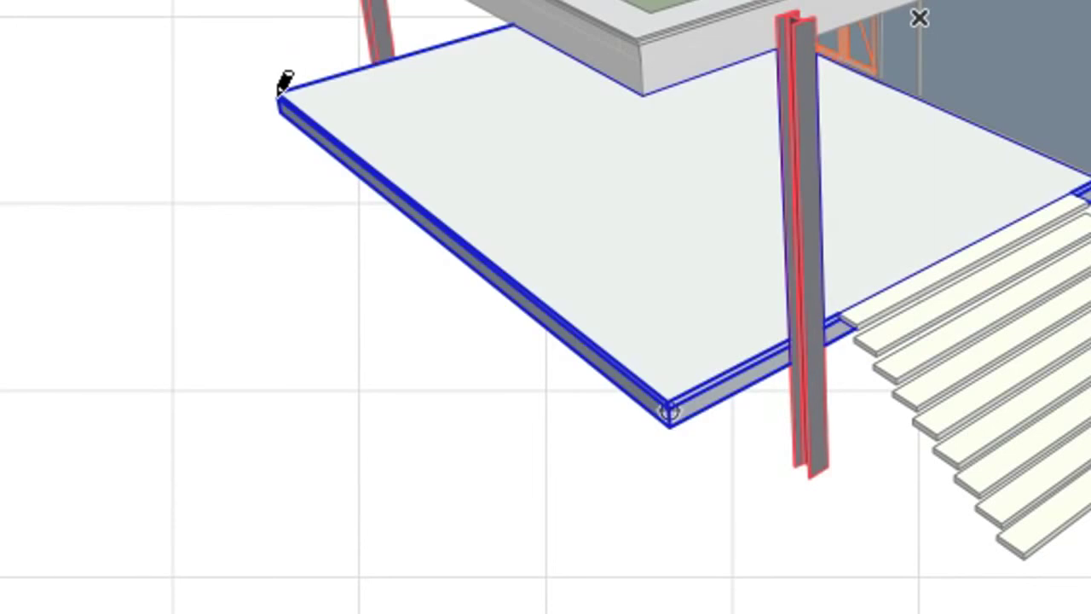
left_click(281, 98)
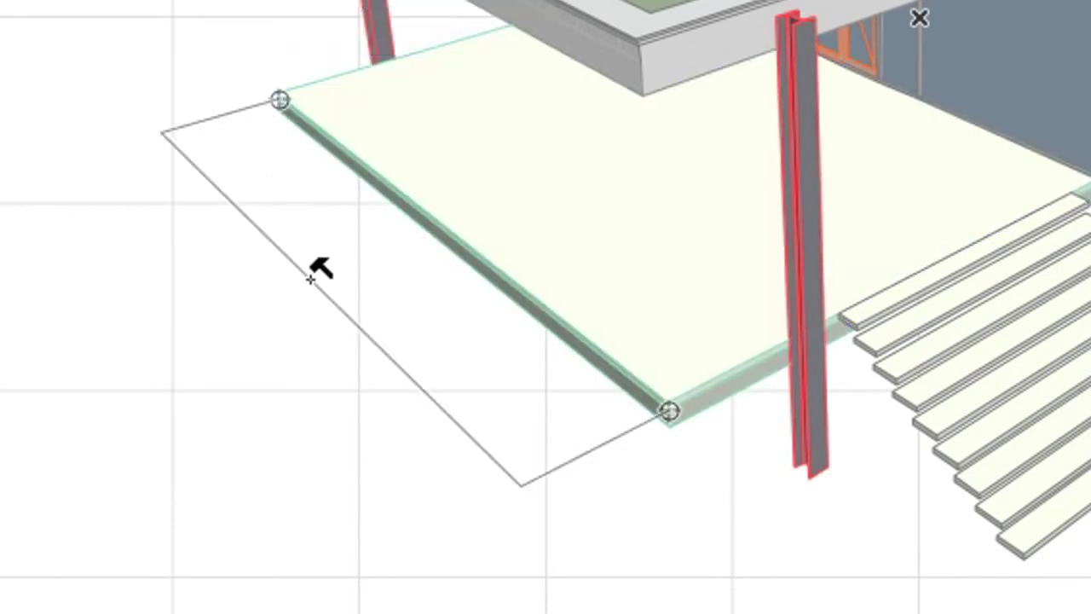